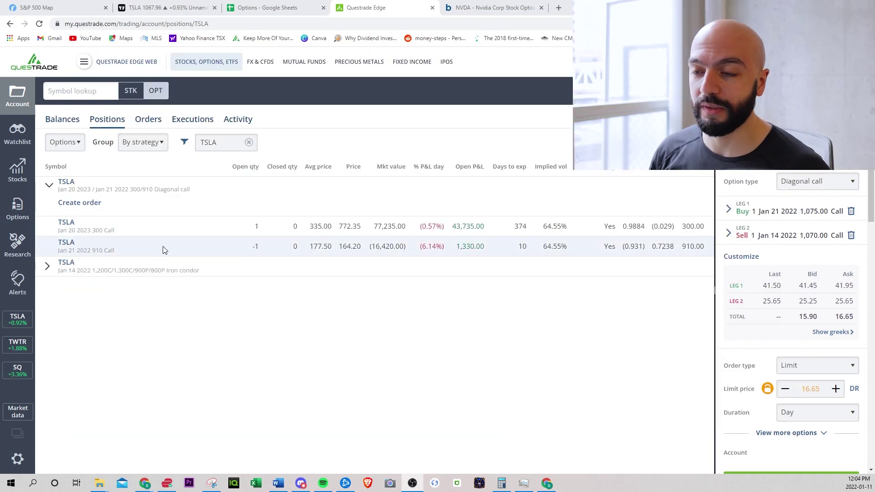
Bring up the TSLA TradingView chart and shift it to show space past the latest candles
{"action": "left_click", "coordinate": [167, 7]}
{"action": "left_click_drag", "start_coordinate": [401, 225], "coordinate": [316, 234]}
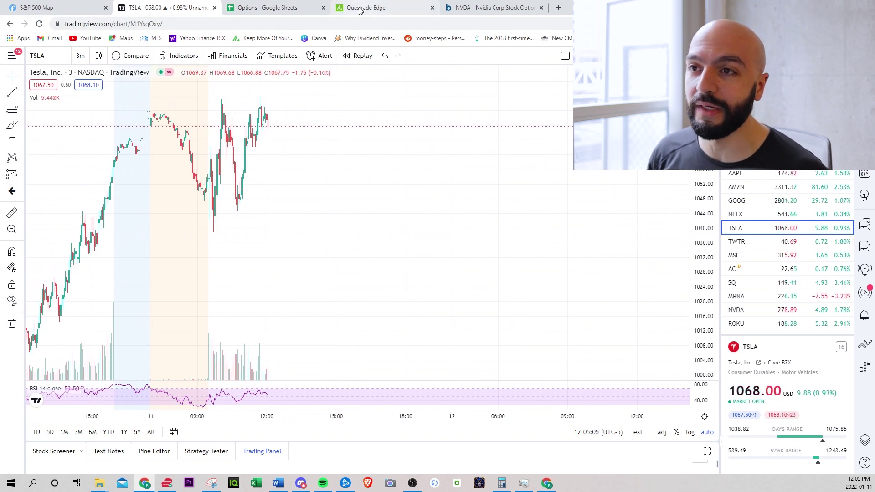
In the Options tracker, check the TSLA purchase cost and the sum of the TSLA premiums
{"action": "left_click", "coordinate": [249, 4]}
{"action": "scroll", "coordinate": [201, 274], "scroll_direction": "down", "scroll_amount": 12}
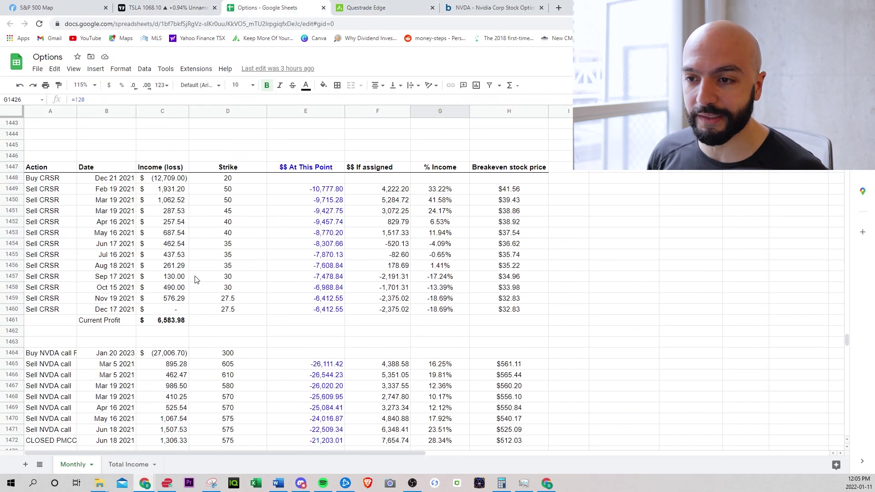
{"action": "scroll", "coordinate": [201, 279], "scroll_direction": "down", "scroll_amount": 9}
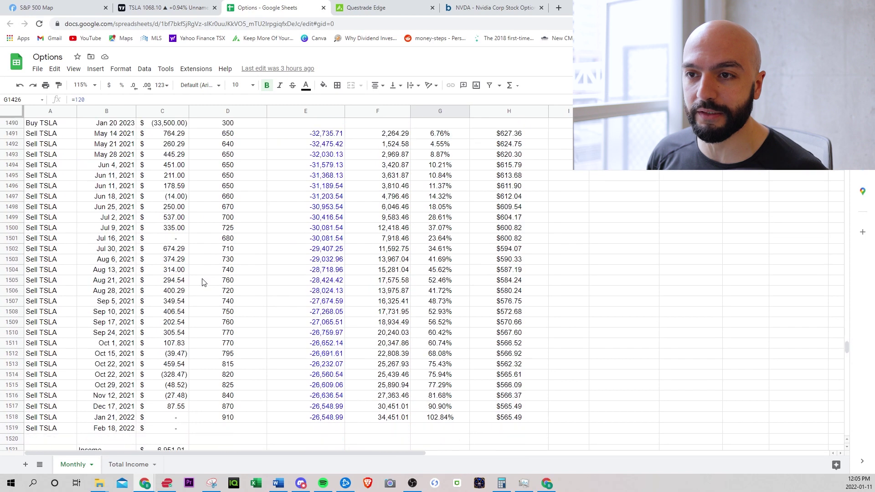
{"action": "left_click", "coordinate": [152, 127]}
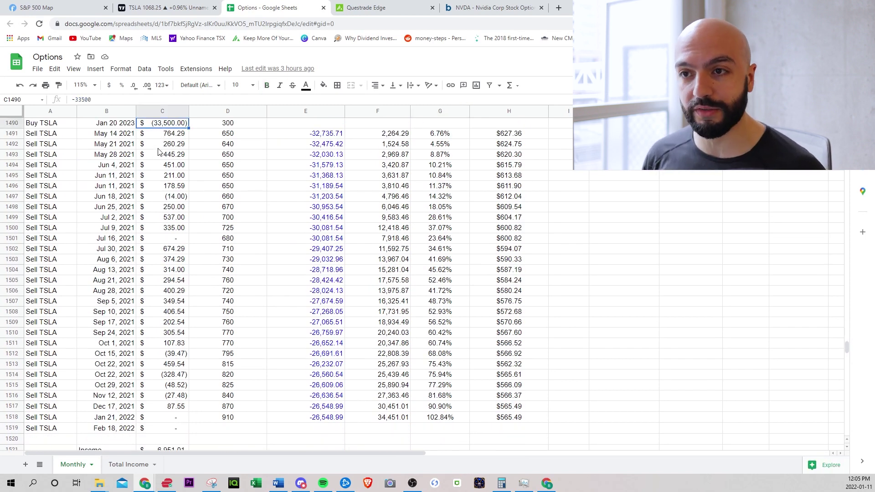
{"action": "left_click_drag", "start_coordinate": [160, 136], "coordinate": [160, 435]}
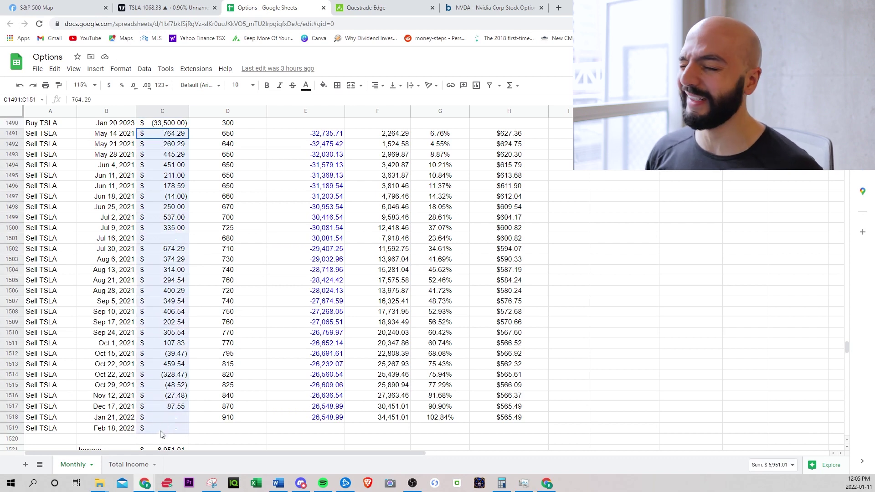
Inspect the Income total and Days formulas and the Jan 21, 2022 row's strike and premium
{"action": "scroll", "coordinate": [160, 434], "scroll_direction": "down", "scroll_amount": 1}
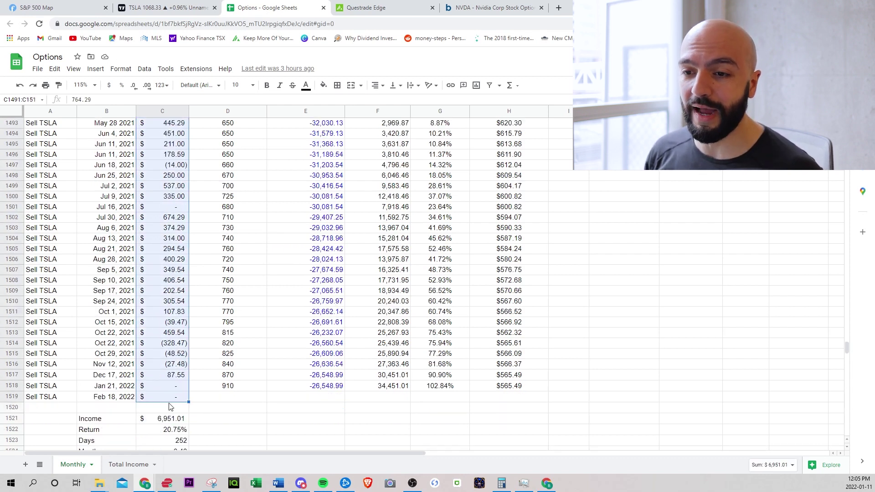
{"action": "left_click", "coordinate": [148, 421]}
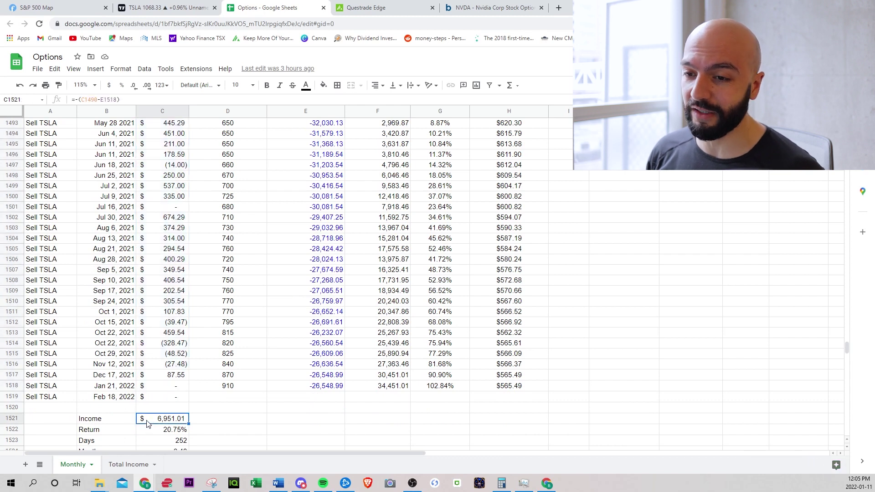
{"action": "scroll", "coordinate": [145, 418], "scroll_direction": "down", "scroll_amount": 1}
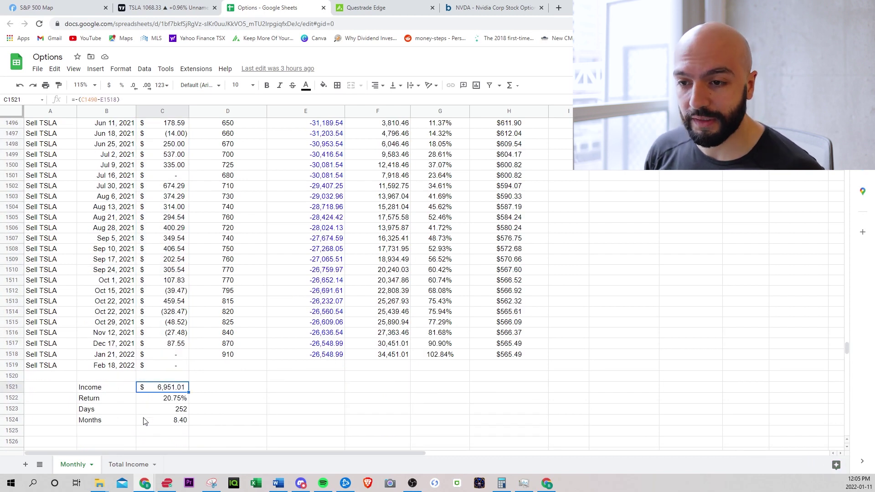
{"action": "left_click", "coordinate": [152, 411]}
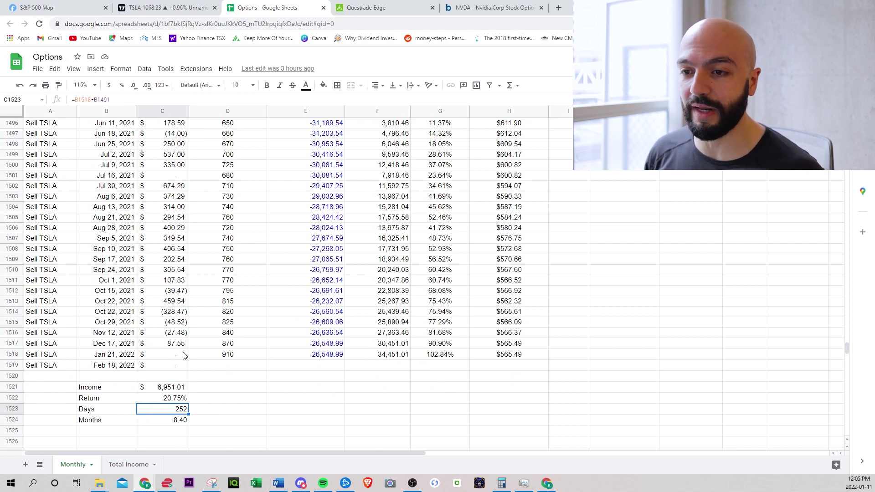
{"action": "left_click", "coordinate": [212, 356]}
{"action": "left_click", "coordinate": [163, 358]}
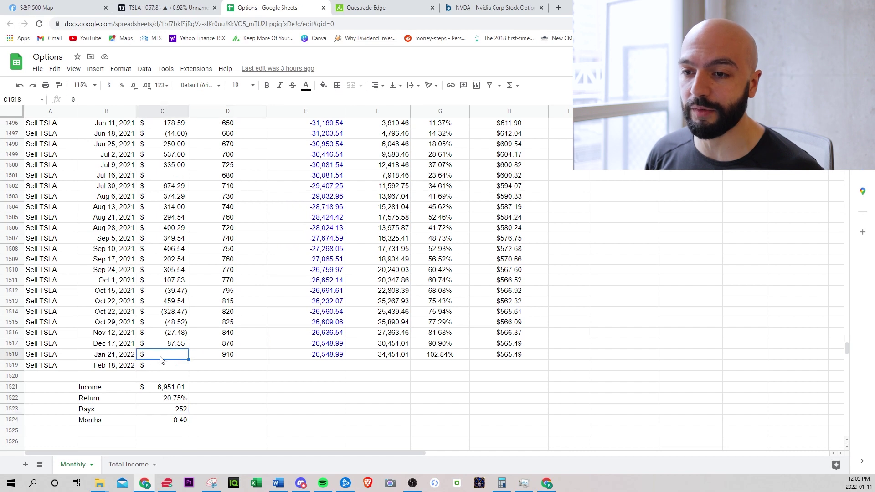
Enter 930 as the Feb 18, 2022 row's strike and check the breakeven stock price formula
{"action": "left_click", "coordinate": [225, 368]}
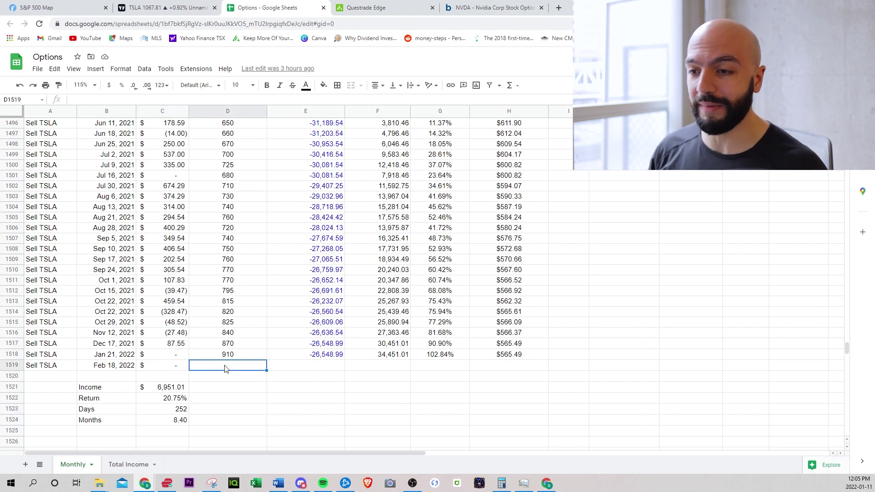
{"action": "type", "text": "930"}
{"action": "key", "text": "Tab"}
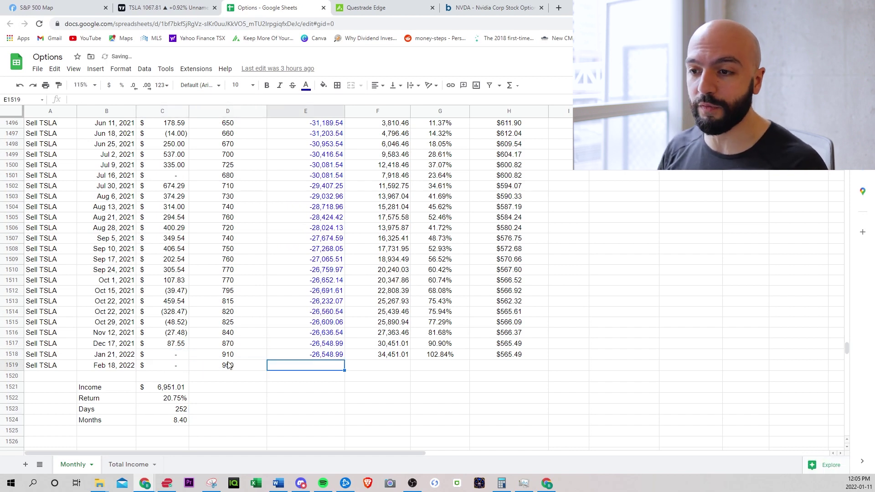
{"action": "key", "text": "Up"}
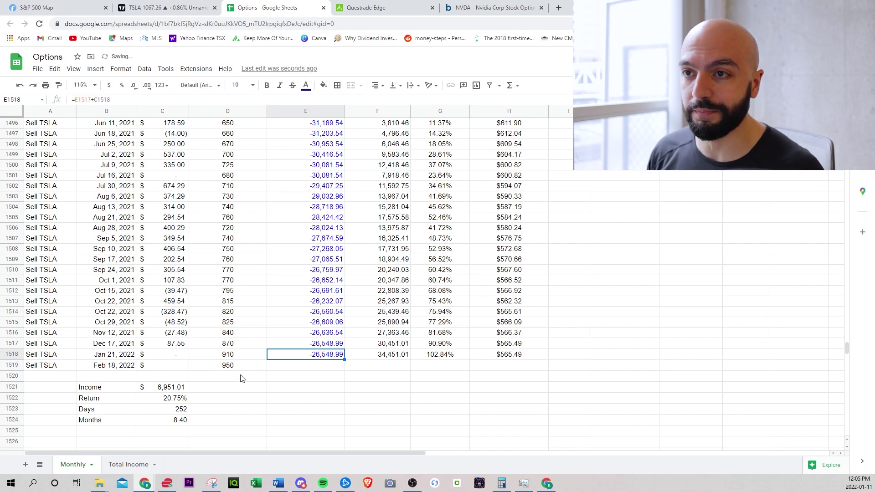
{"action": "scroll", "coordinate": [253, 288], "scroll_direction": "up", "scroll_amount": 2}
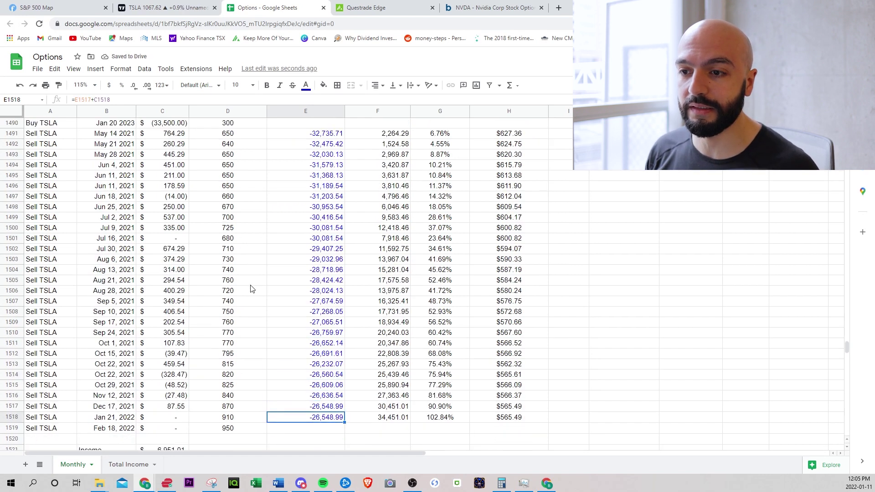
{"action": "scroll", "coordinate": [253, 288], "scroll_direction": "down", "scroll_amount": 1}
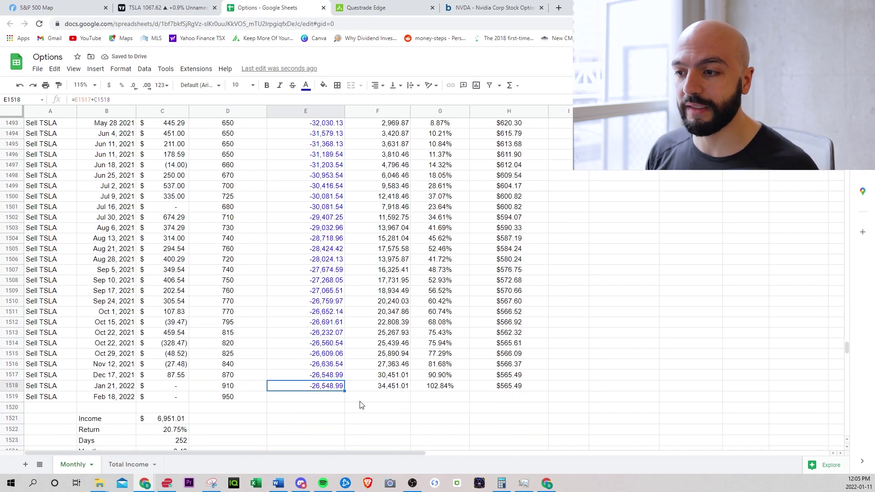
{"action": "left_click", "coordinate": [513, 387]}
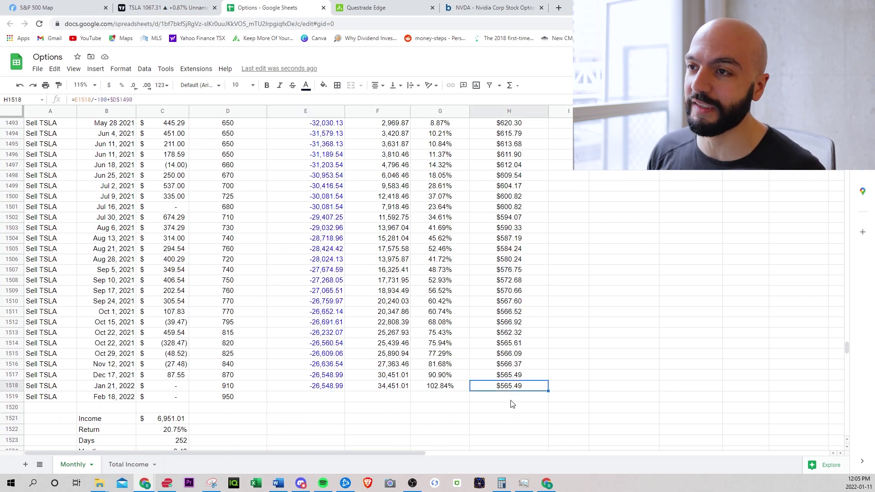
{"action": "left_click", "coordinate": [381, 10]}
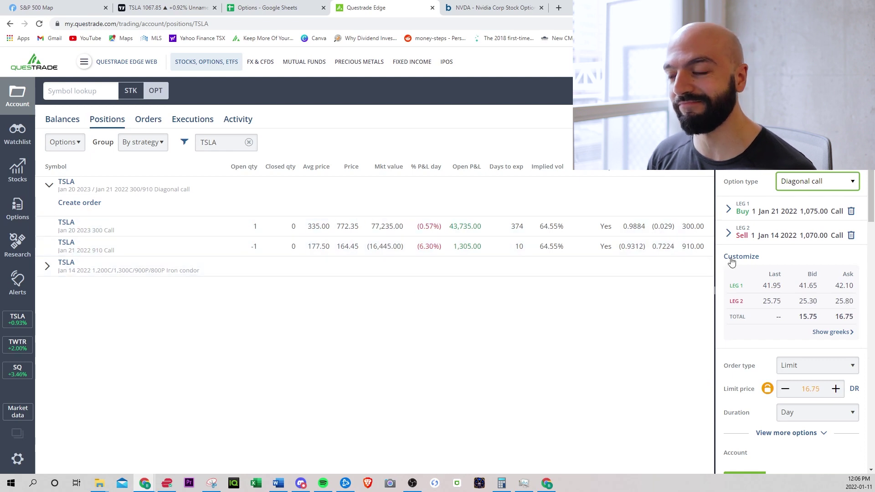
Expand both roll legs and set the sold leg's expiration to Feb 18, 2022
{"action": "left_click", "coordinate": [729, 235]}
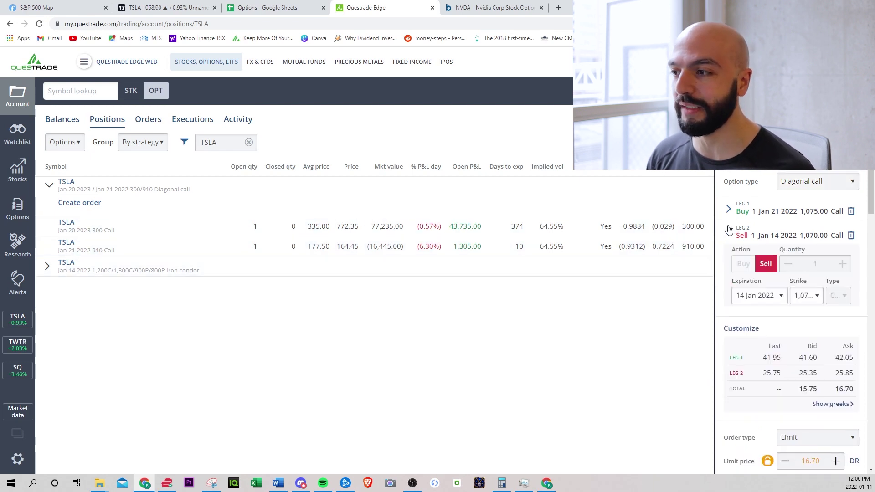
{"action": "left_click", "coordinate": [732, 211]}
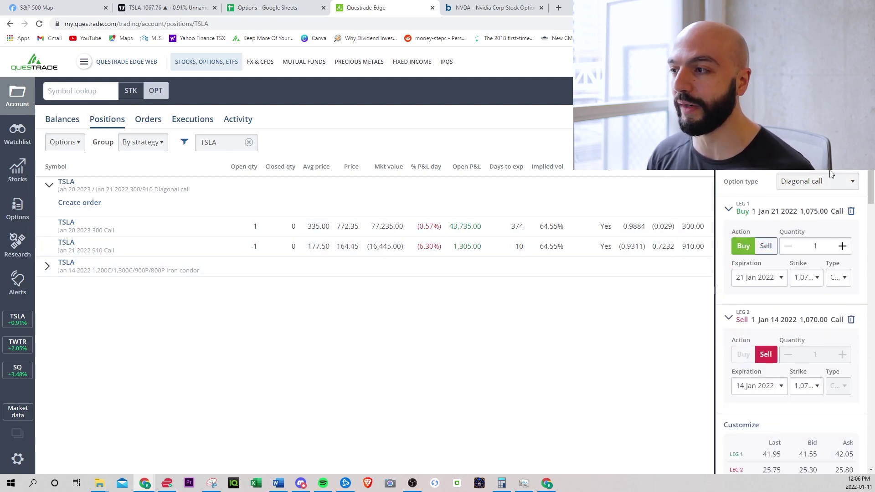
{"action": "left_click", "coordinate": [753, 386]}
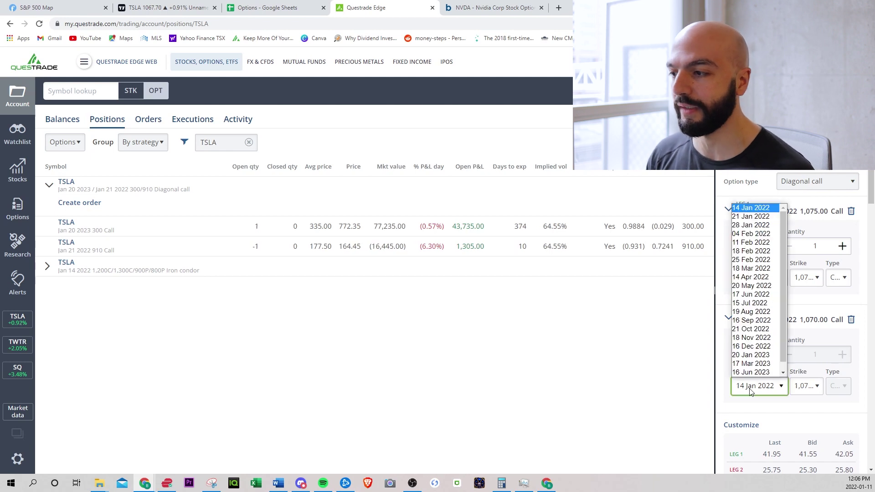
{"action": "left_click", "coordinate": [762, 241]}
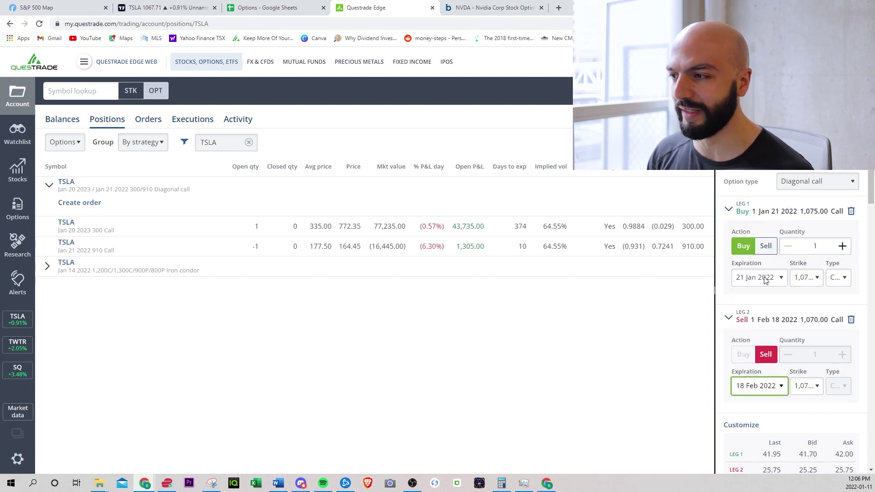
Set the bought-back call's strike to 910 and the new short call's strike to 950
{"action": "left_click", "coordinate": [807, 280]}
{"action": "scroll", "coordinate": [806, 310], "scroll_direction": "up", "scroll_amount": 5}
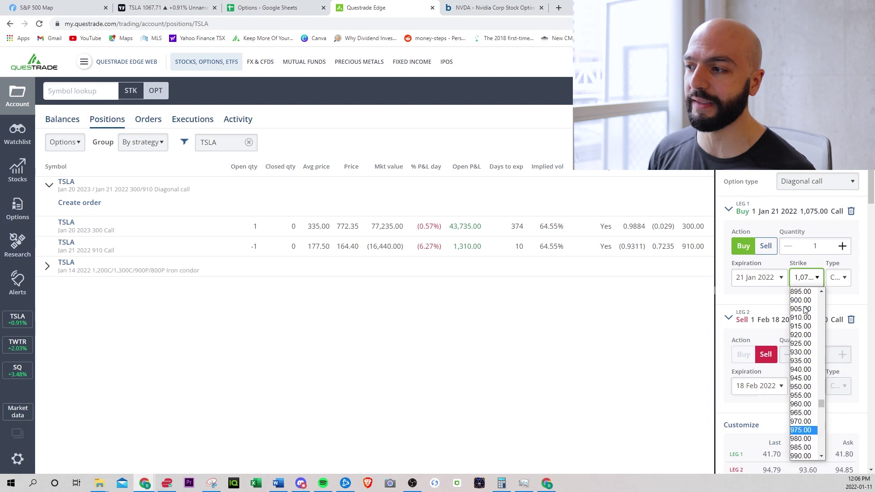
{"action": "left_click", "coordinate": [802, 322]}
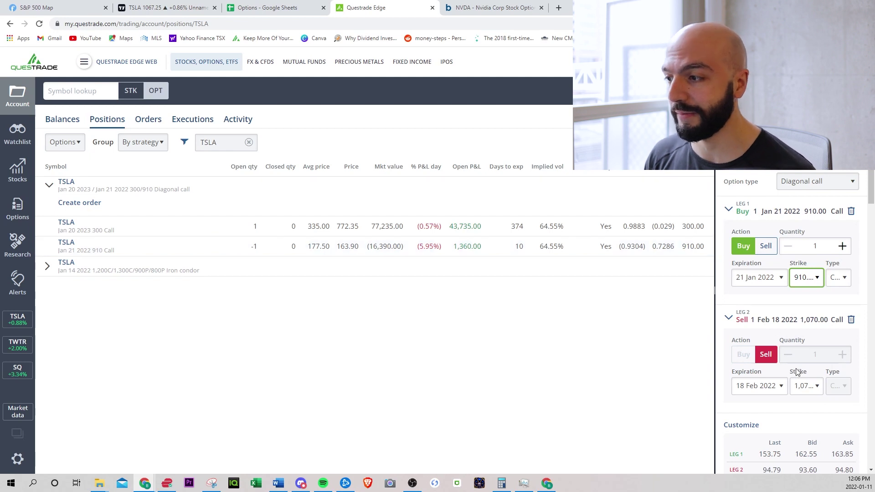
{"action": "left_click", "coordinate": [803, 386]}
{"action": "scroll", "coordinate": [807, 246], "scroll_direction": "up", "scroll_amount": 4}
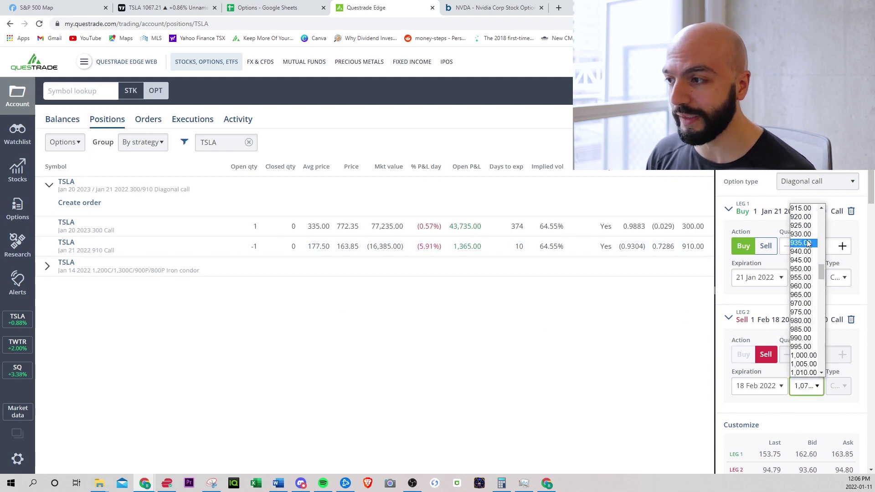
{"action": "left_click", "coordinate": [804, 269]}
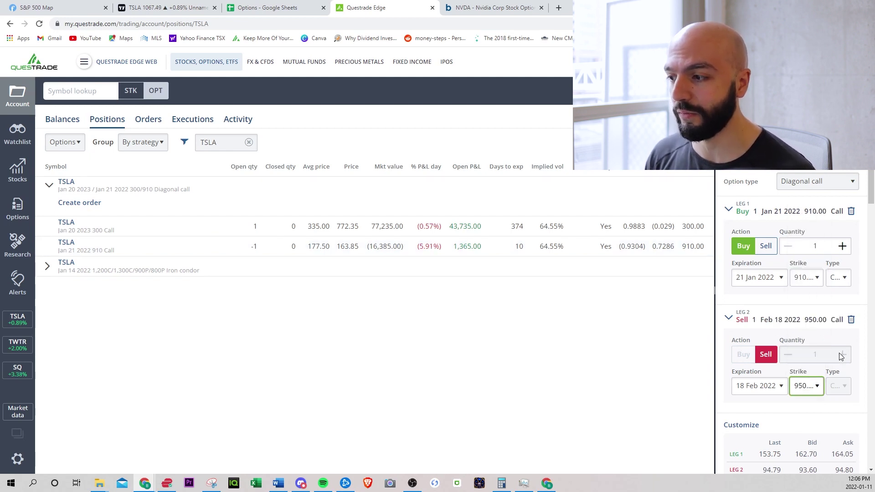
{"action": "scroll", "coordinate": [841, 356], "scroll_direction": "down", "scroll_amount": 1}
{"action": "scroll", "coordinate": [842, 350], "scroll_direction": "down", "scroll_amount": 1}
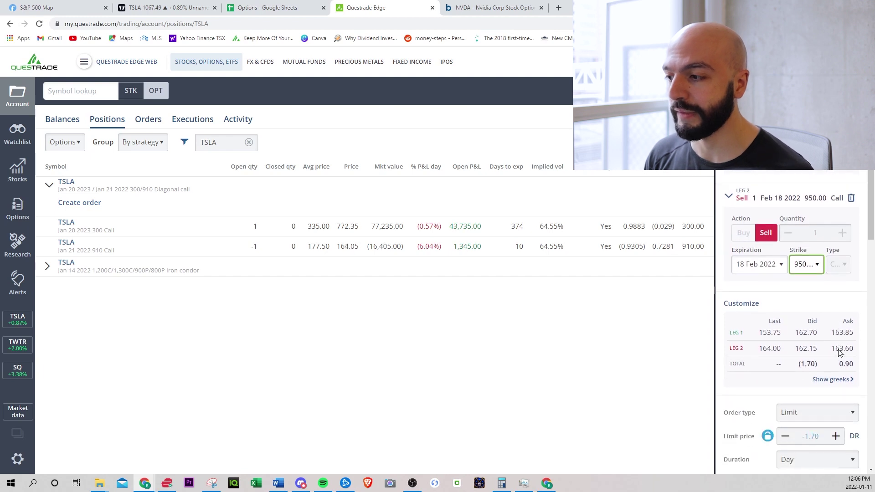
Replace the roll order's limit price with .05 so it shows a credit
{"action": "left_click", "coordinate": [813, 437]}
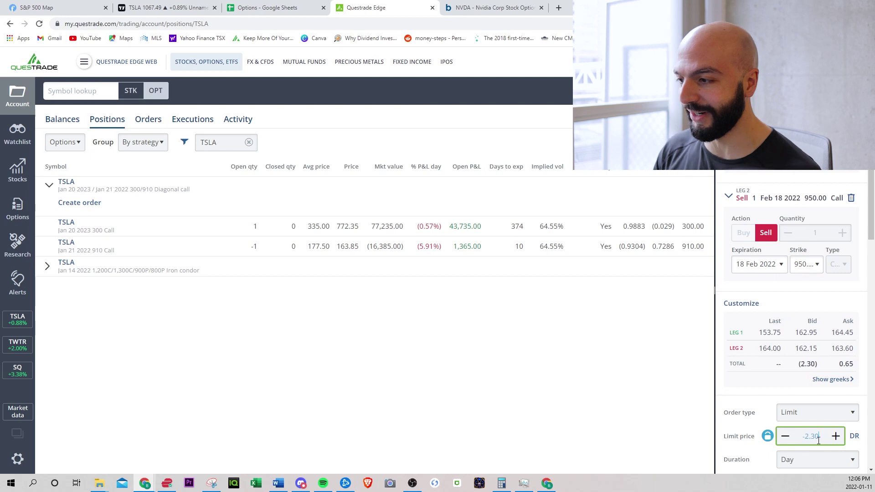
{"action": "key", "text": "BackSpace"}
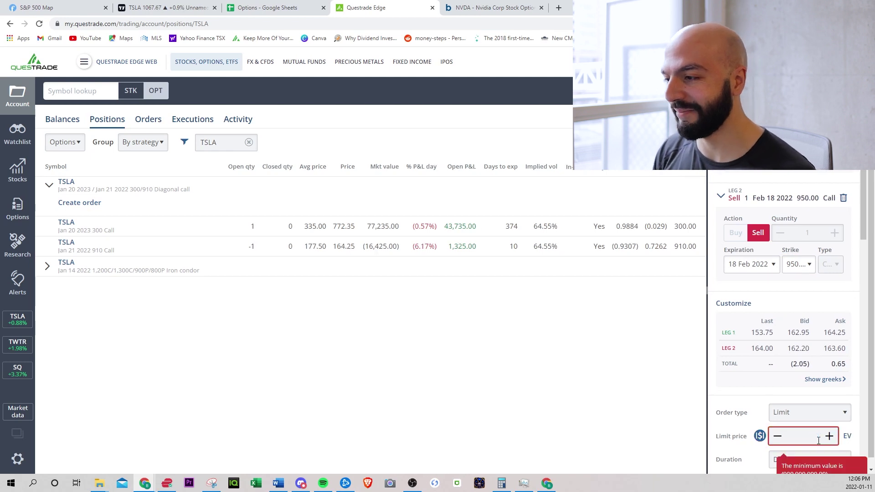
{"action": "type", "text": ".05"}
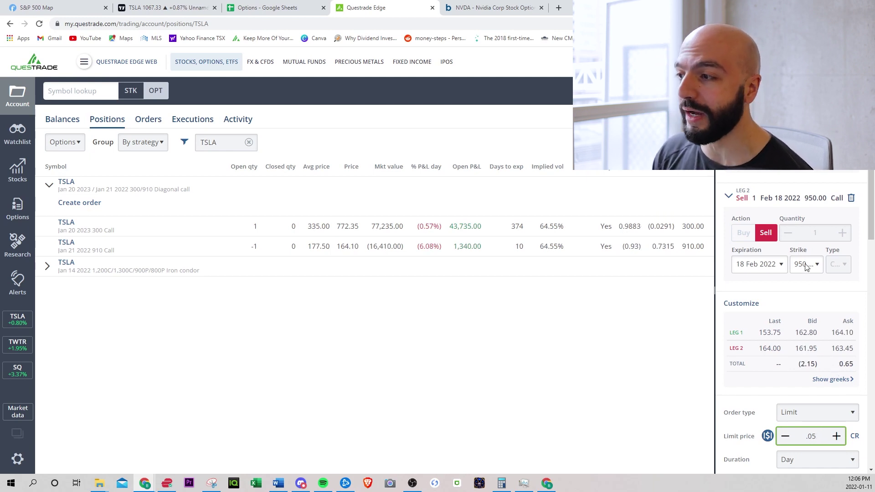
{"action": "left_click", "coordinate": [502, 484]}
Compute 910 × 100 = 91,000, then subtract 95,000 to get -4,000
{"action": "type", "text": "910"}
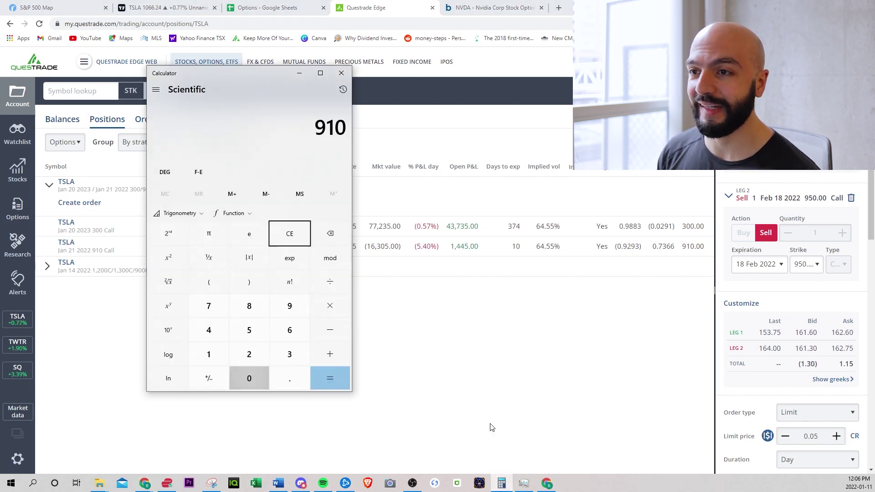
{"action": "type", "text": "*100"}
{"action": "key", "text": "Return"}
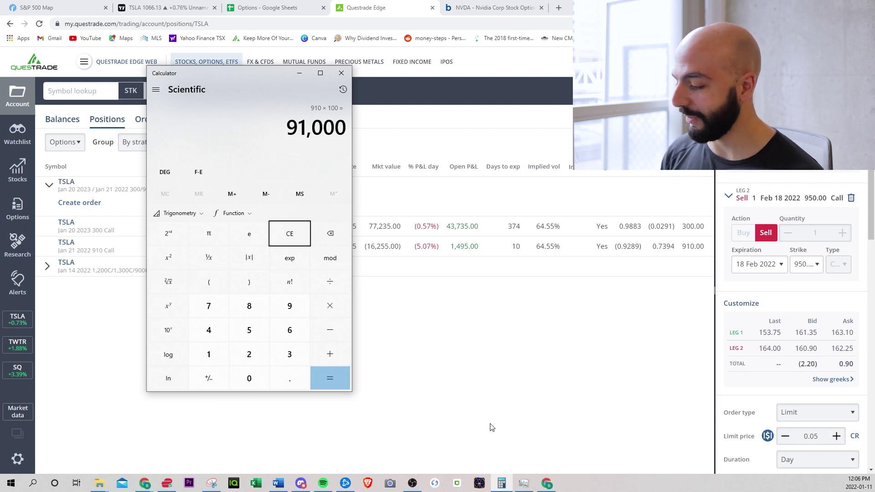
{"action": "key", "text": "minus"}
{"action": "type", "text": "95000"}
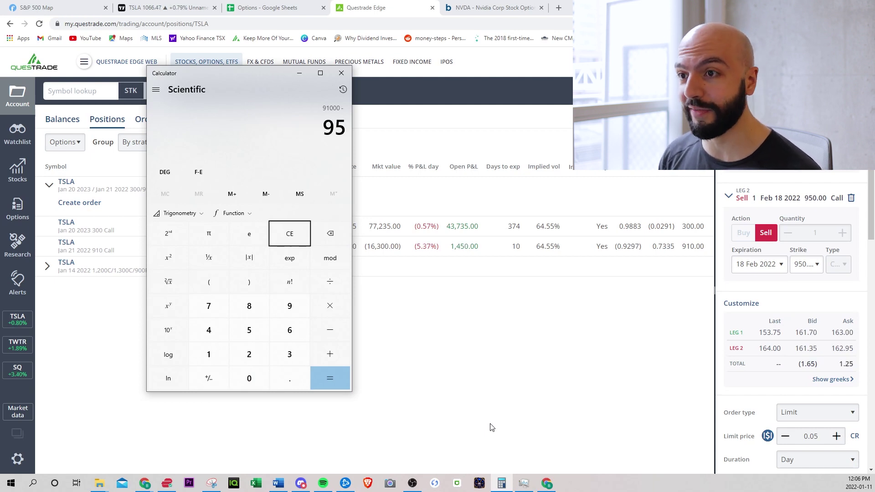
{"action": "key", "text": "Return"}
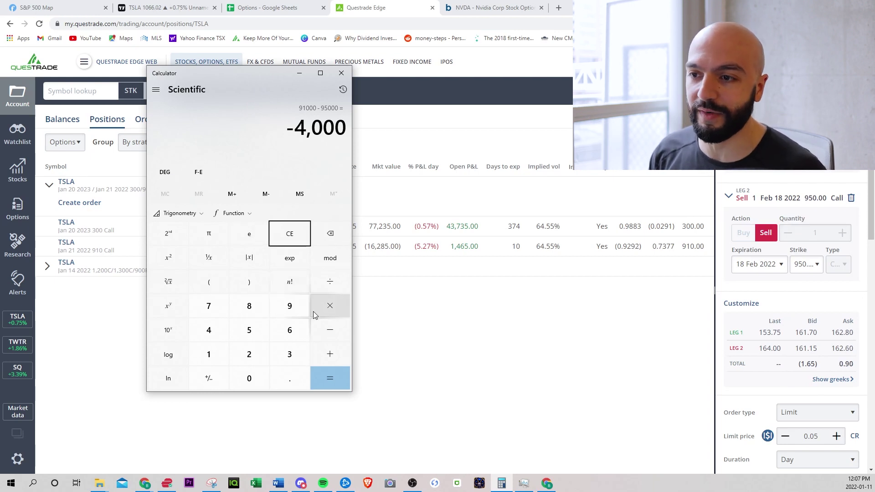
Multiply -4,000 by 33,500, then compute 4000 ÷ 33500 ≈ 0.119
{"action": "left_click", "coordinate": [324, 310]}
{"action": "type", "text": "33500"}
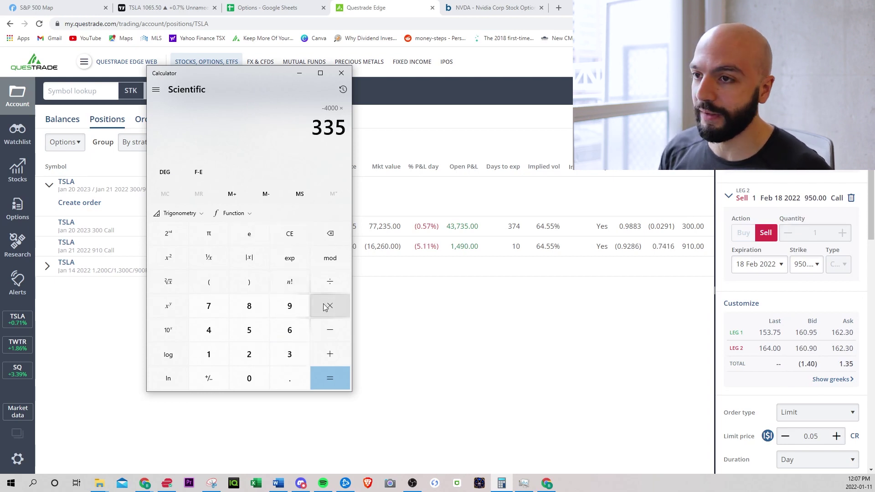
{"action": "key", "text": "Return"}
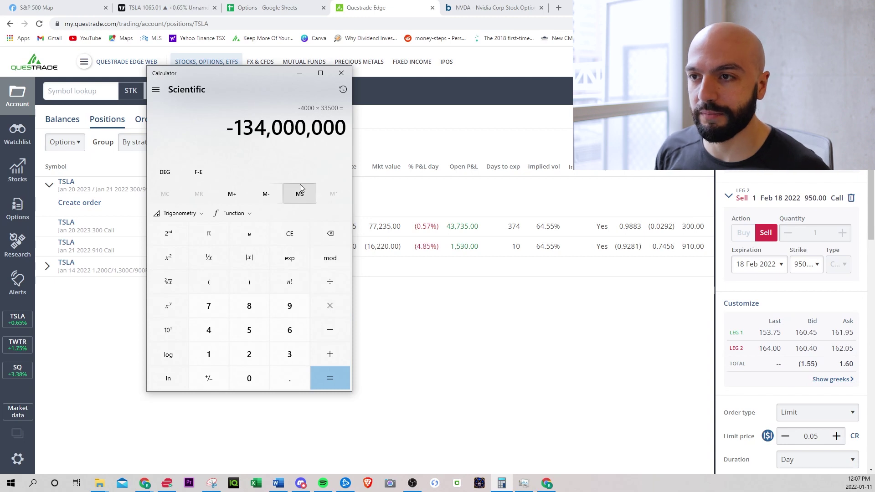
{"action": "type", "text": "4000/33"}
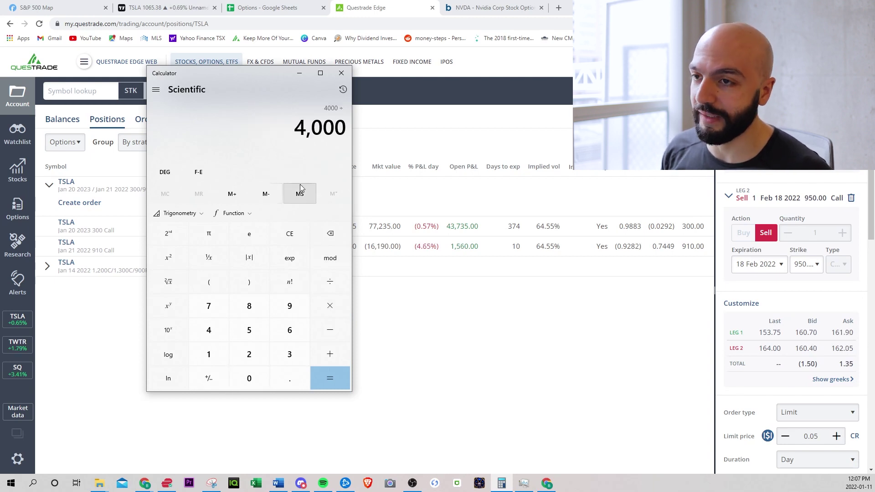
{"action": "type", "text": "500"}
{"action": "key", "text": "Return"}
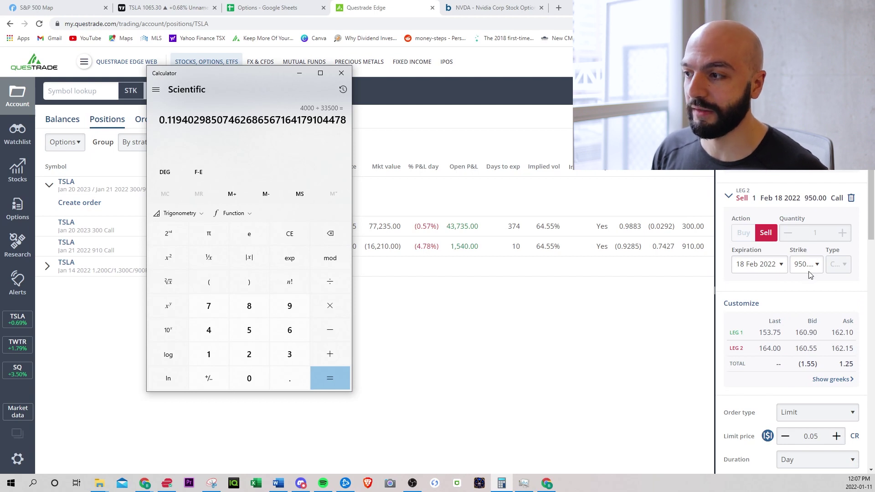
Try the second leg as the 18 Mar 2022 975 call
{"action": "left_click", "coordinate": [624, 310]}
{"action": "left_click", "coordinate": [755, 269]}
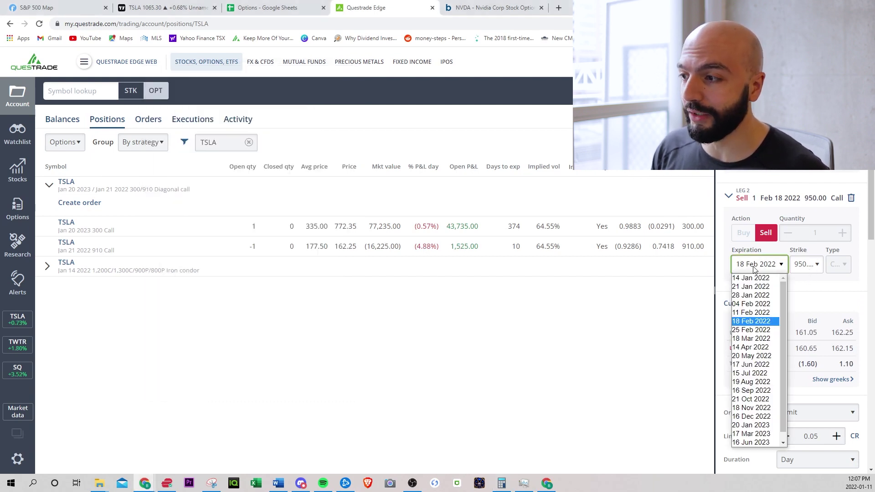
{"action": "left_click", "coordinate": [772, 338]}
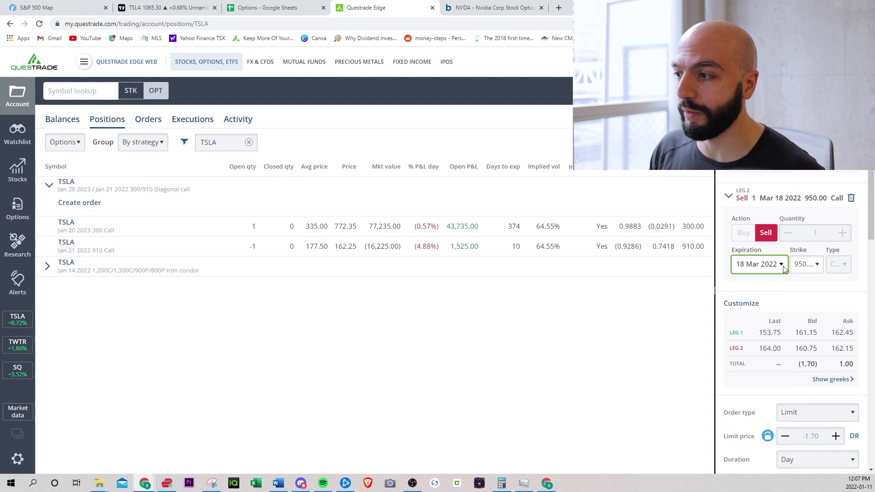
{"action": "left_click", "coordinate": [809, 269]}
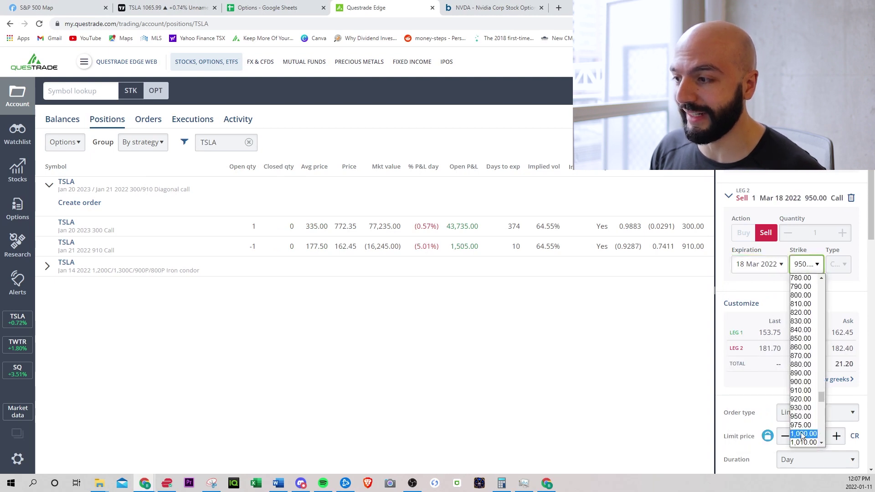
{"action": "left_click", "coordinate": [805, 425]}
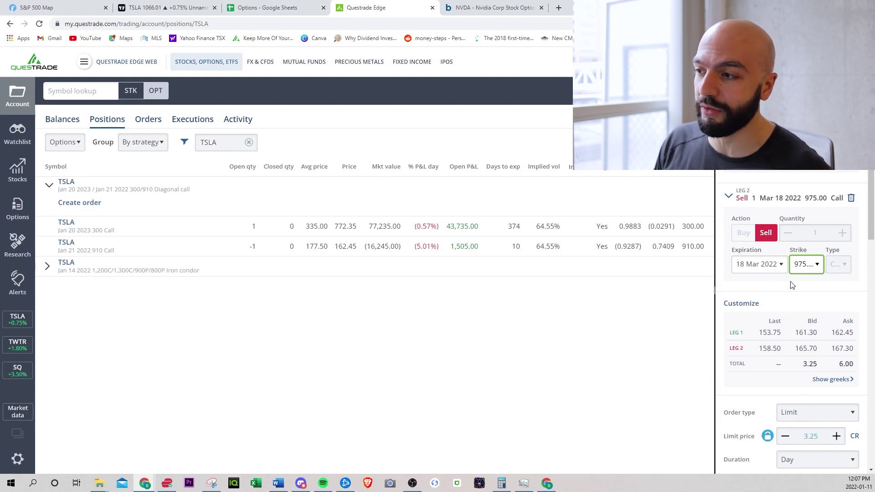
Revert the second leg to the 18 Feb 2022 950 call
{"action": "left_click", "coordinate": [759, 265]}
{"action": "left_click", "coordinate": [765, 327]}
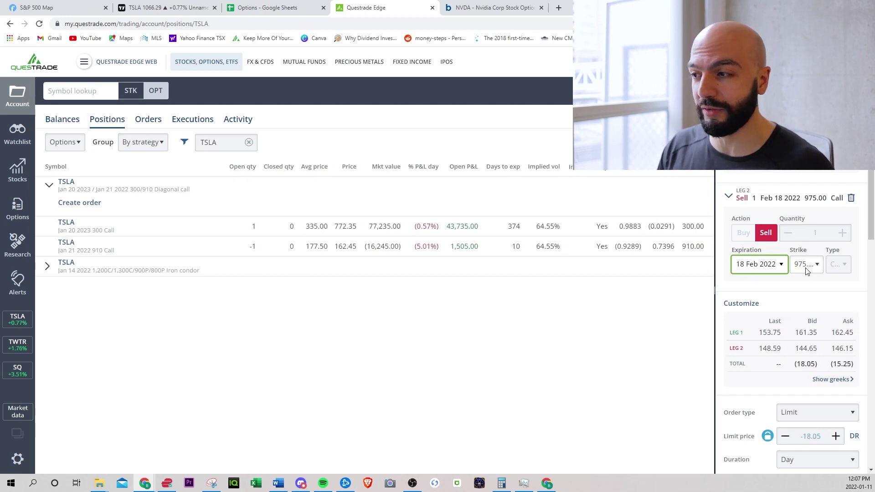
{"action": "left_click", "coordinate": [806, 265]}
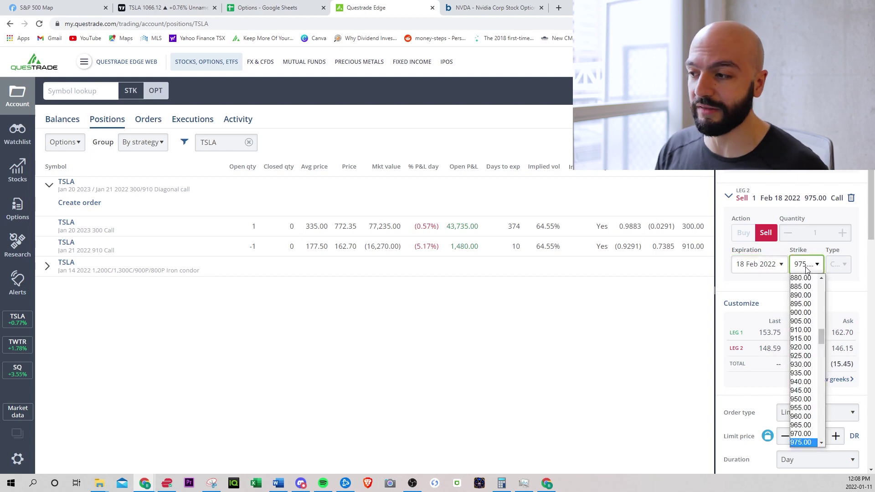
{"action": "left_click", "coordinate": [803, 403]}
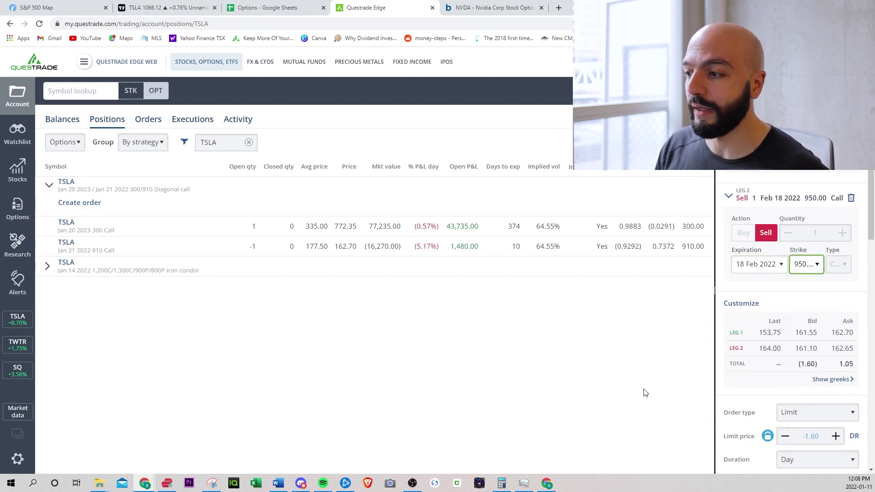
{"action": "left_click", "coordinate": [825, 440]}
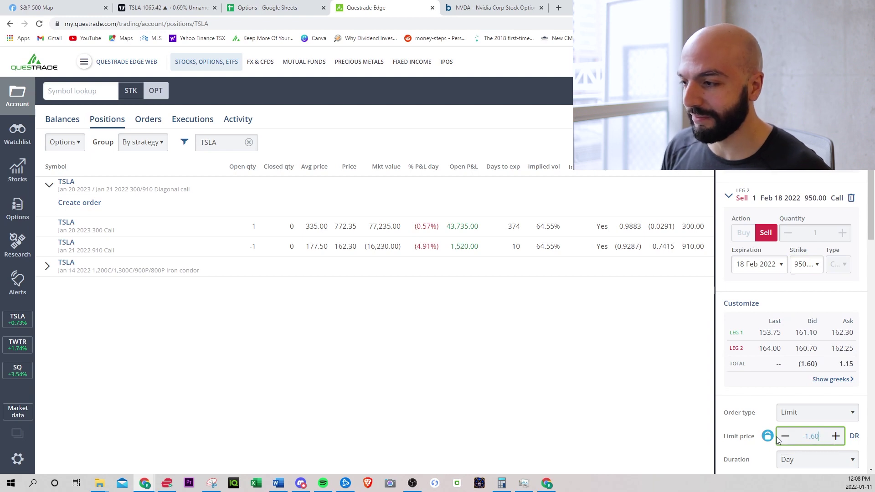
Set the limit to a 0.05 credit and send and confirm the TSLA roll order
{"action": "key", "text": "BackSpace"}
{"action": "key", "text": "BackSpace"}
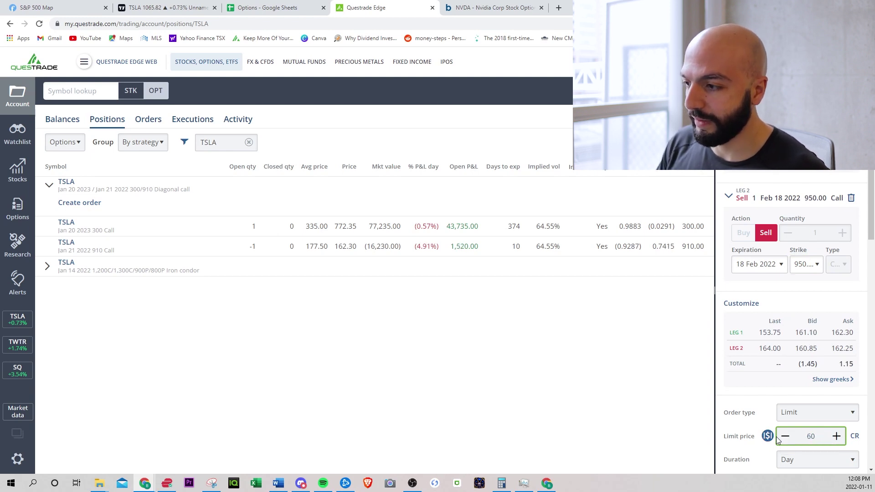
{"action": "key", "text": "BackSpace"}
{"action": "key", "text": "BackSpace"}
{"action": "type", "text": ".05"}
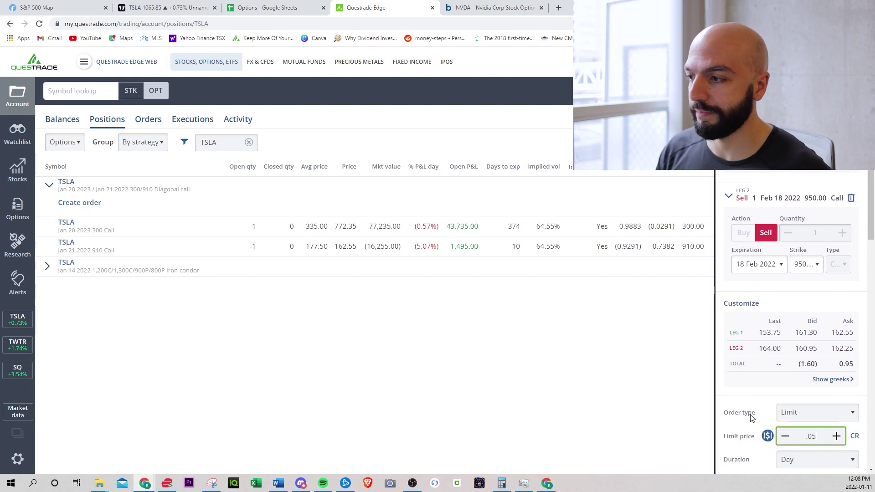
{"action": "scroll", "coordinate": [760, 402], "scroll_direction": "down", "scroll_amount": 2}
{"action": "left_click", "coordinate": [780, 466]}
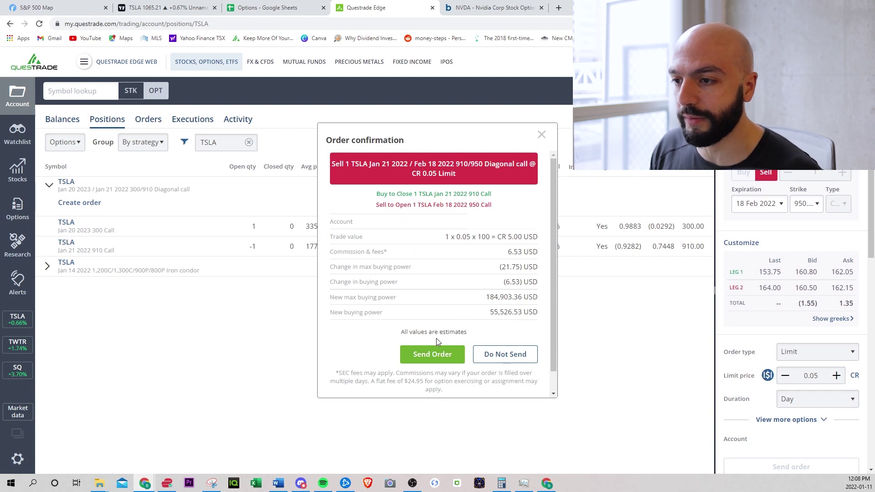
{"action": "left_click", "coordinate": [438, 352]}
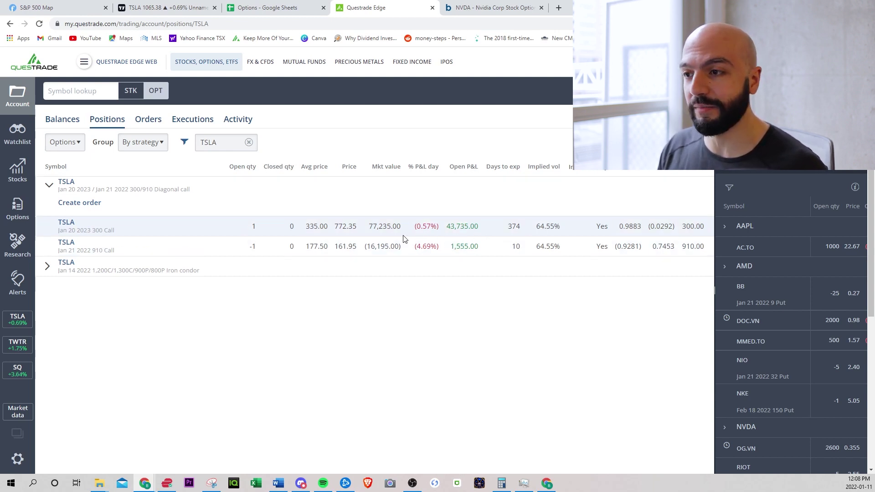
{"action": "left_click", "coordinate": [92, 92]}
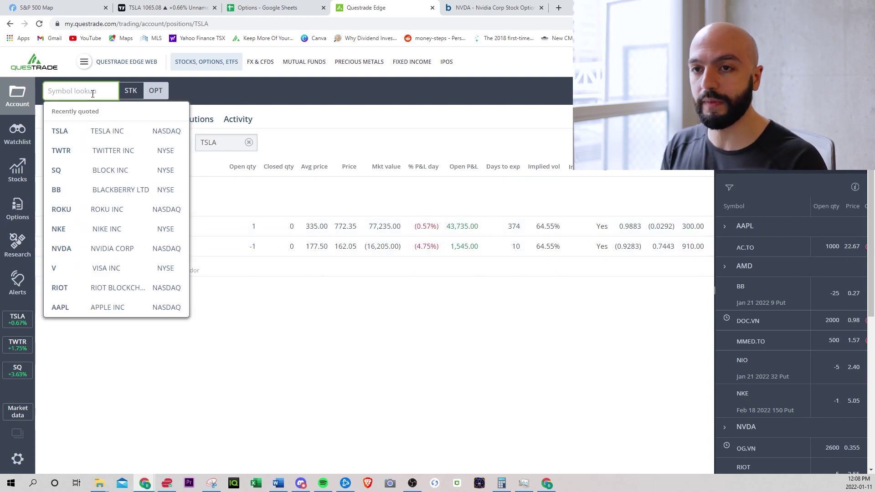
Load NVDA, pick the 19 Jan 2024 expiry, and set the strike count to All
{"action": "type", "text": "NVDA"}
{"action": "key", "text": "Return"}
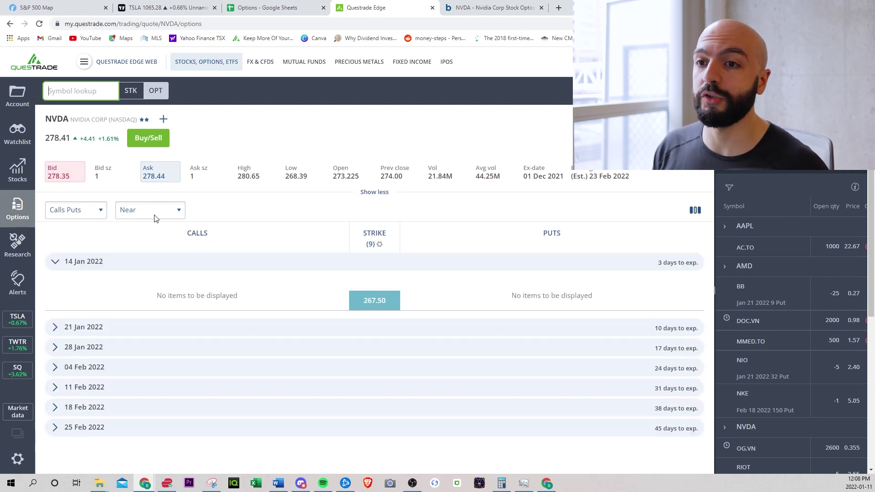
{"action": "left_click", "coordinate": [154, 215]}
{"action": "scroll", "coordinate": [144, 371], "scroll_direction": "down", "scroll_amount": 1}
{"action": "scroll", "coordinate": [145, 388], "scroll_direction": "down", "scroll_amount": 1}
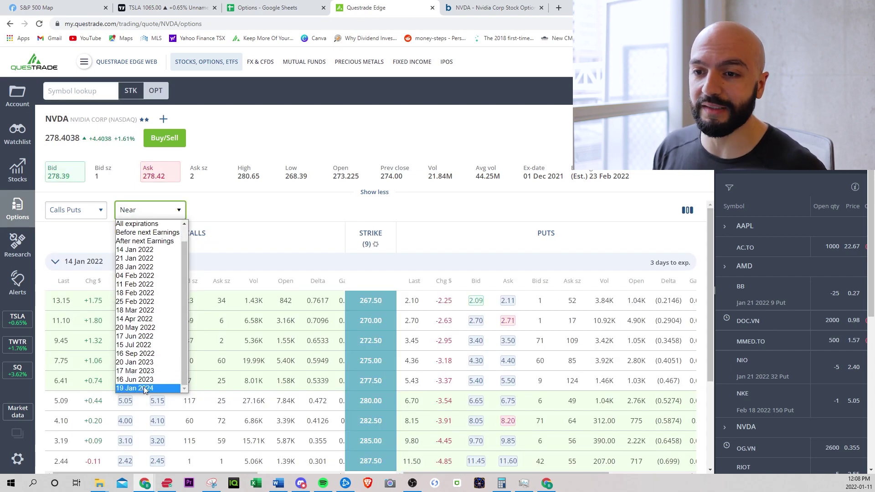
{"action": "left_click", "coordinate": [144, 389]}
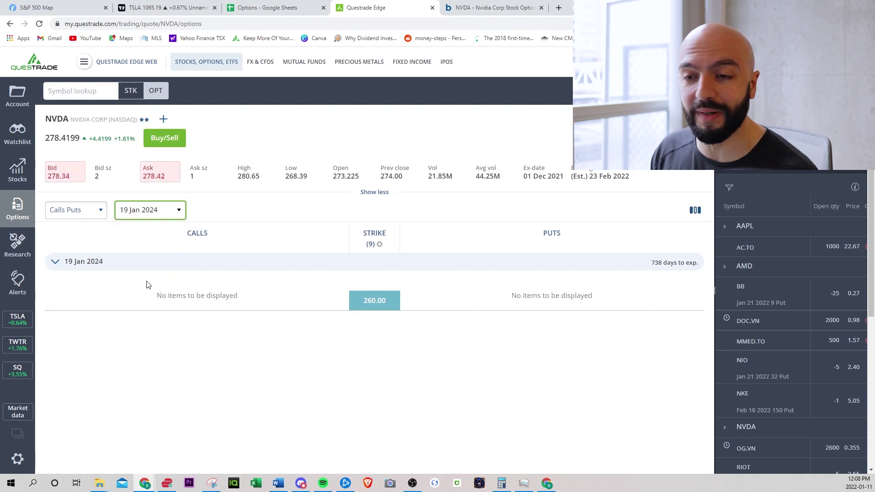
{"action": "left_click", "coordinate": [375, 245]}
{"action": "left_click", "coordinate": [365, 319]}
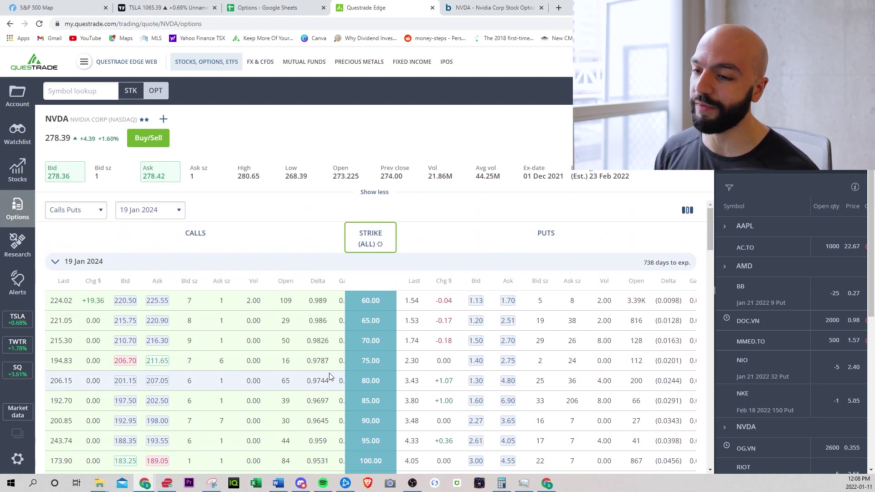
{"action": "scroll", "coordinate": [330, 377], "scroll_direction": "down", "scroll_amount": 3}
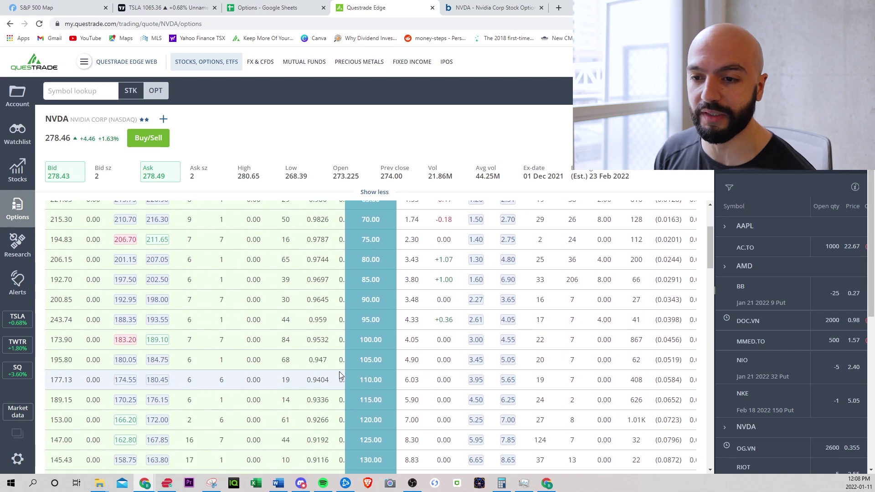
{"action": "scroll", "coordinate": [339, 375], "scroll_direction": "down", "scroll_amount": 2}
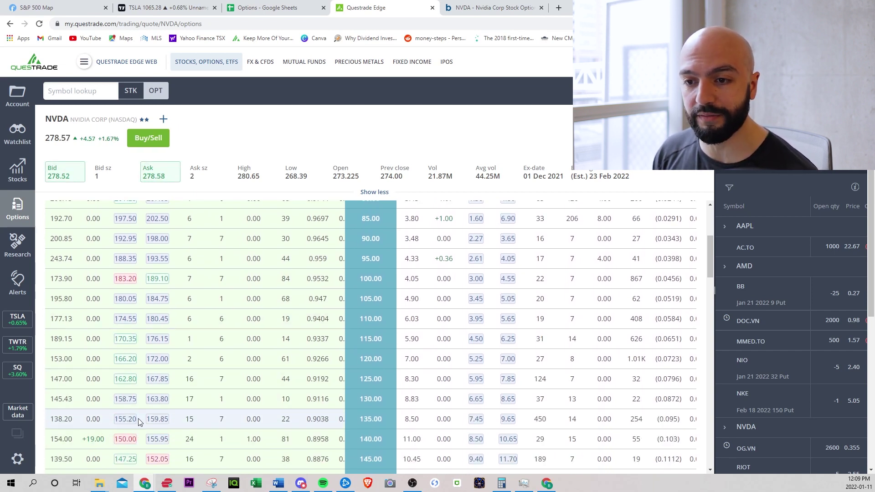
{"action": "scroll", "coordinate": [255, 417], "scroll_direction": "down", "scroll_amount": 3}
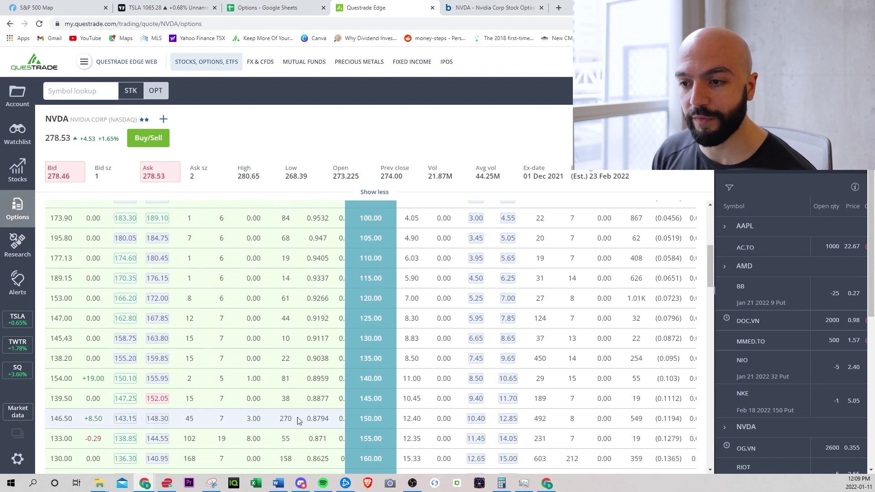
{"action": "scroll", "coordinate": [297, 417], "scroll_direction": "down", "scroll_amount": 1}
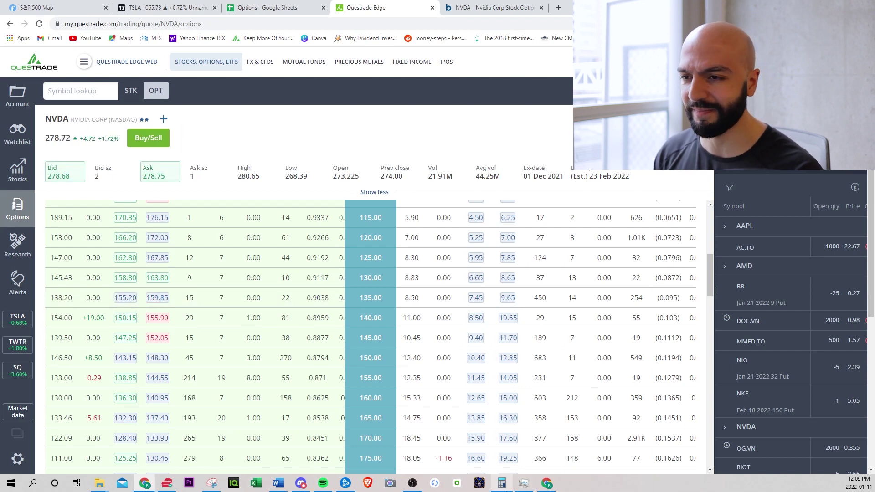
{"action": "left_click", "coordinate": [502, 483]}
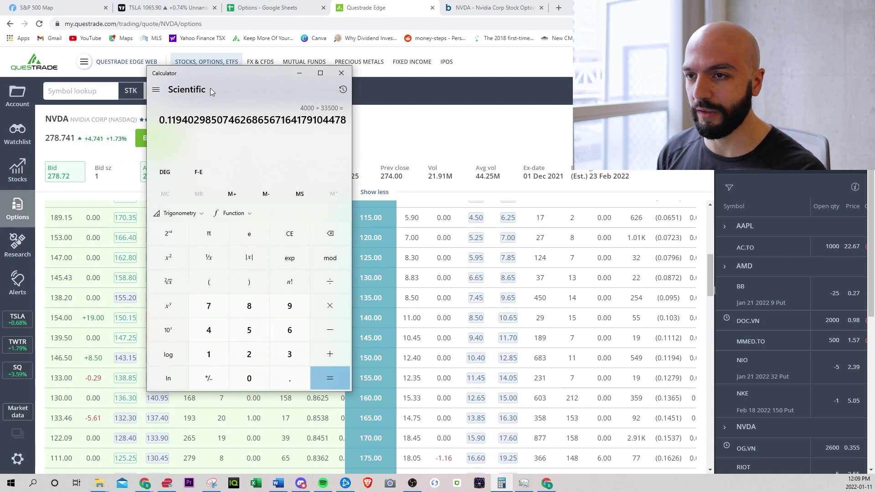
Add 157 + 135 = 292 in Calculator and go back to the NVDA chain
{"action": "type", "text": "157+135"}
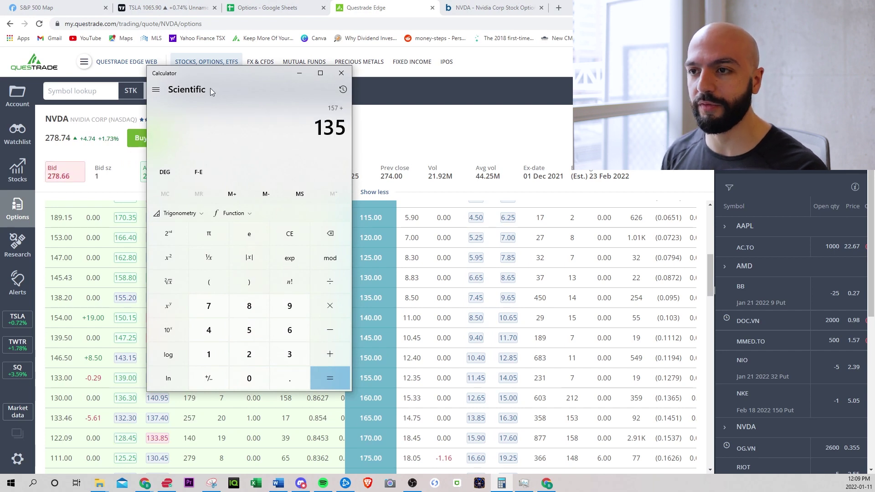
{"action": "key", "text": "Return"}
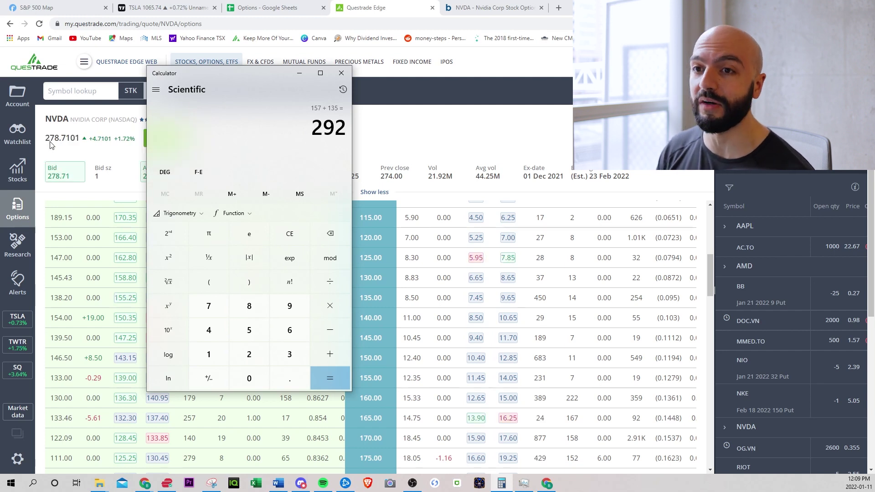
{"action": "left_click", "coordinate": [385, 132]}
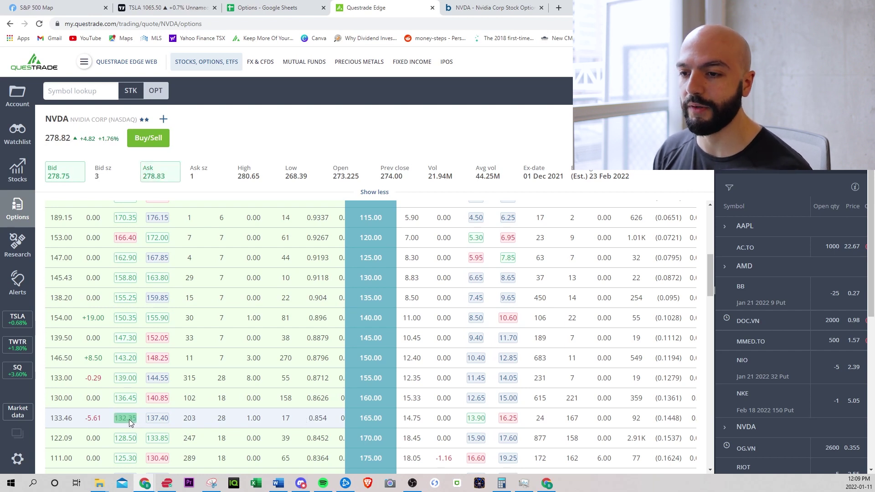
Open a ticket on the Jan 2024 135 call, correct the limit to 157.25, and send the buy
{"action": "left_click", "coordinate": [123, 299]}
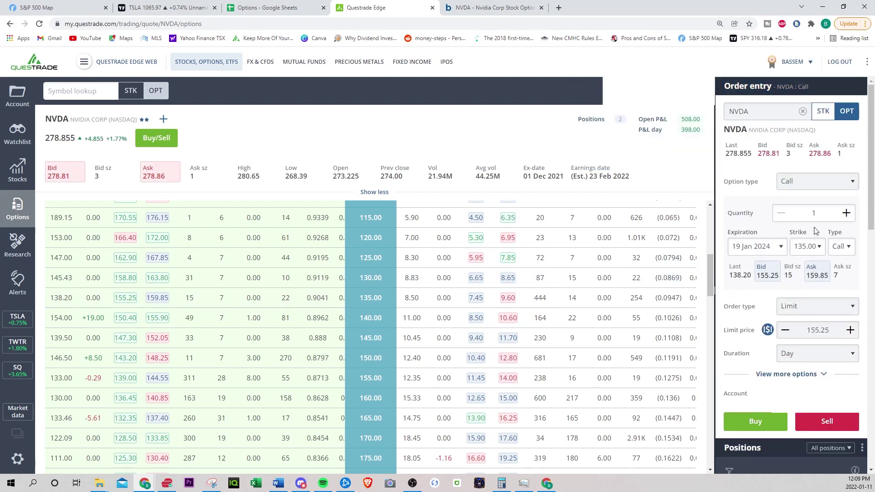
{"action": "left_click", "coordinate": [819, 330]}
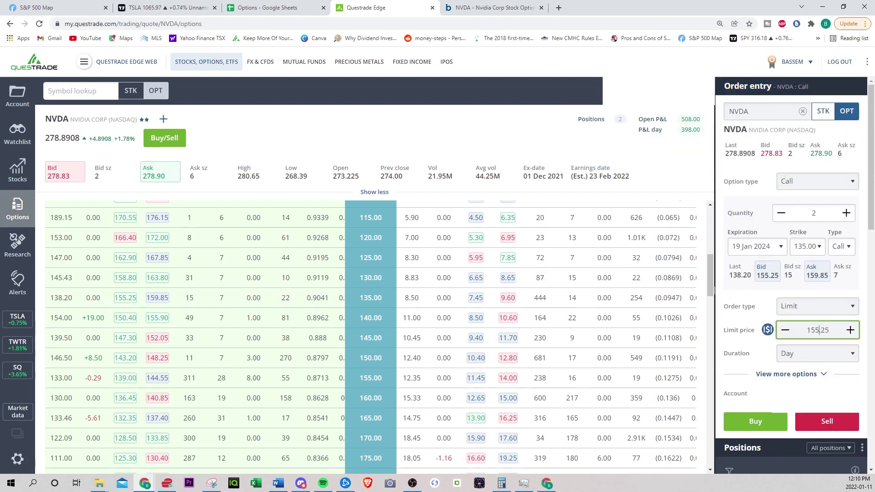
{"action": "key", "text": "BackSpace"}
{"action": "type", "text": "7"}
{"action": "left_click", "coordinate": [770, 421]}
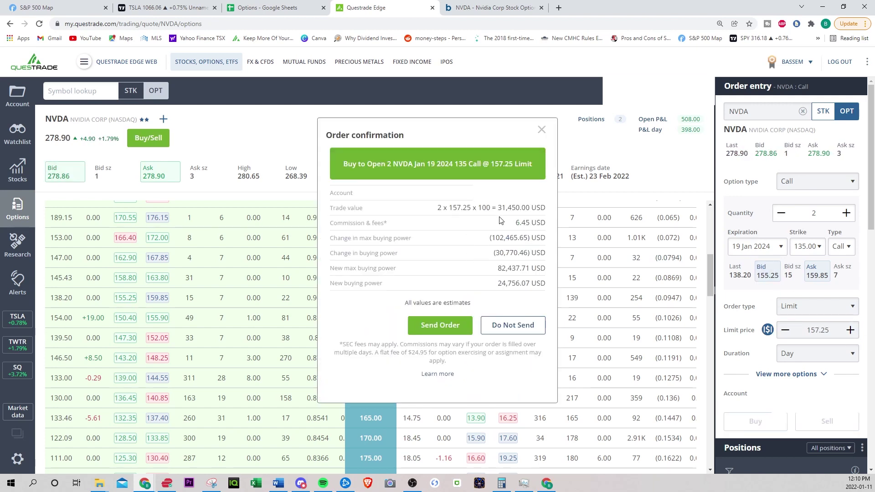
{"action": "left_click", "coordinate": [447, 329]}
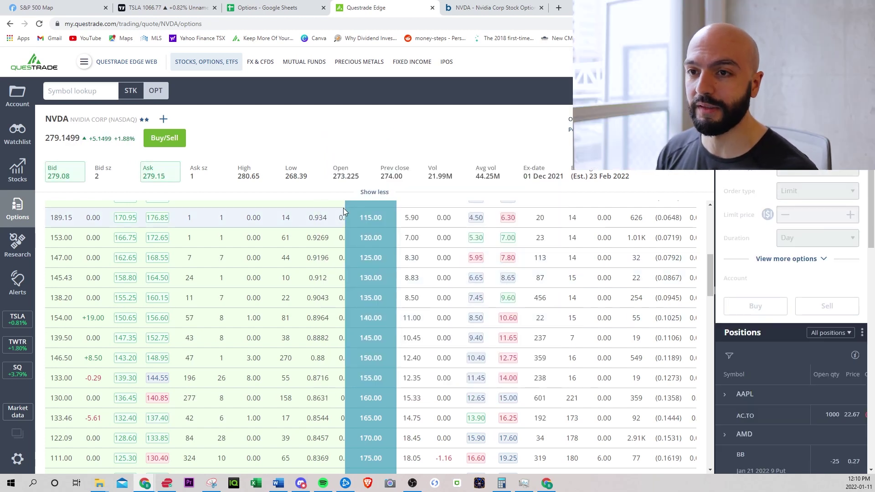
Switch the NVDA option chain to the 18 Feb 2022 expiry with Strike kept at All
{"action": "scroll", "coordinate": [155, 230], "scroll_direction": "up", "scroll_amount": 6}
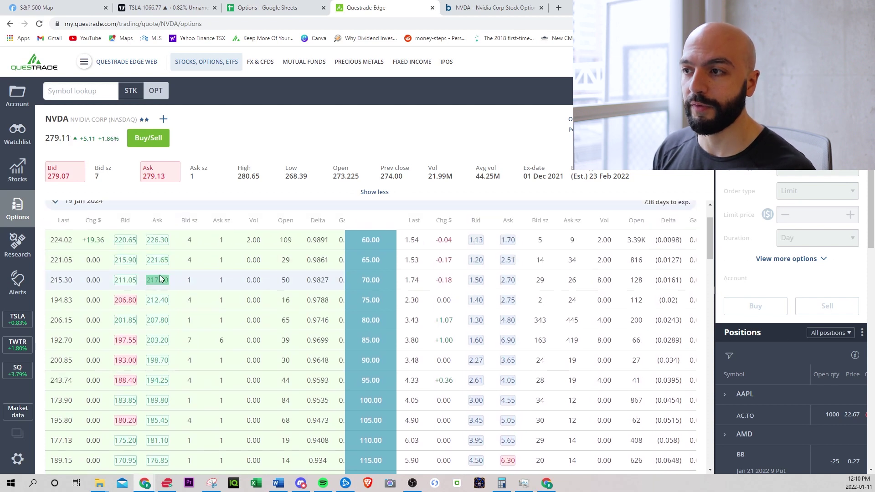
{"action": "left_click", "coordinate": [92, 262]}
{"action": "left_click", "coordinate": [145, 216]}
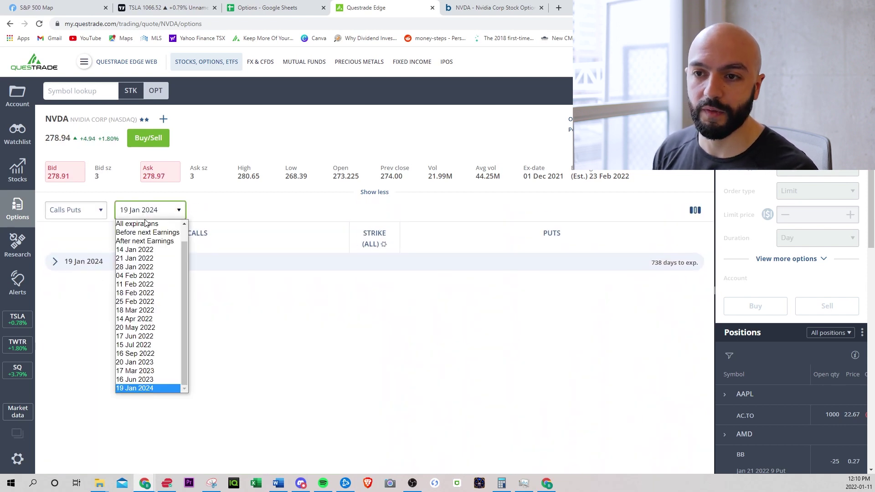
{"action": "left_click", "coordinate": [155, 311]}
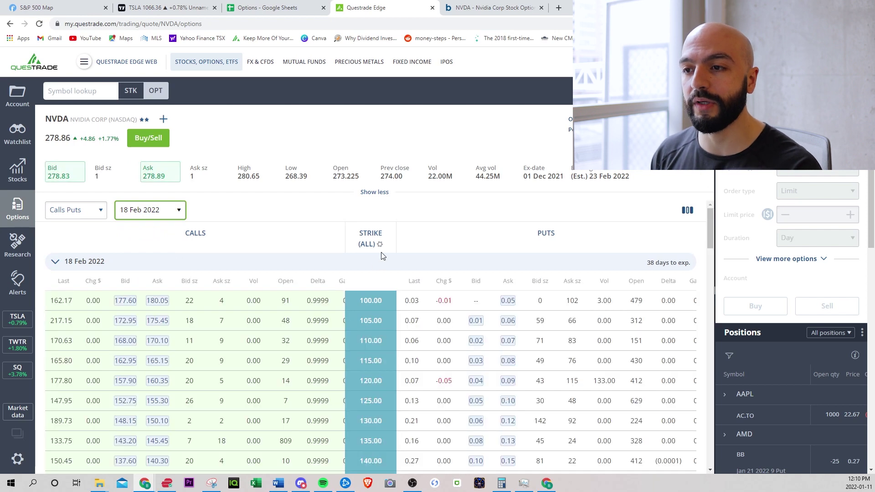
{"action": "left_click", "coordinate": [378, 246]}
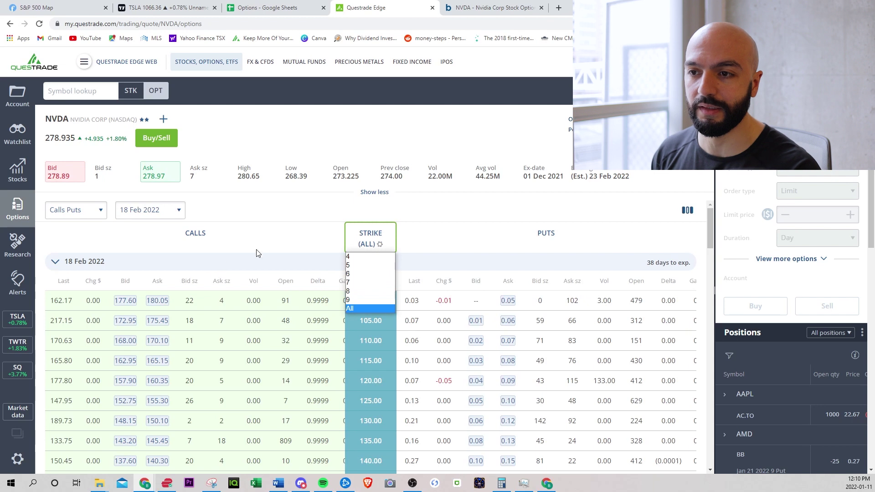
{"action": "left_click", "coordinate": [278, 244]}
{"action": "scroll", "coordinate": [311, 291], "scroll_direction": "down", "scroll_amount": 20}
{"action": "scroll", "coordinate": [319, 319], "scroll_direction": "up", "scroll_amount": 3}
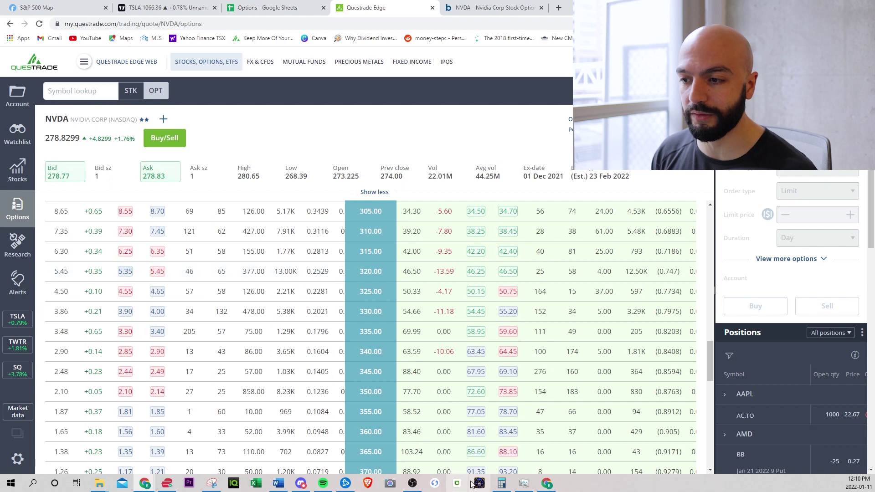
{"action": "left_click", "coordinate": [500, 484]}
Compute 500/15700 × 100 ≈ 3.18%, then load the NVDA 18 Feb 2022 320 call into an order
{"action": "type", "text": "50"}
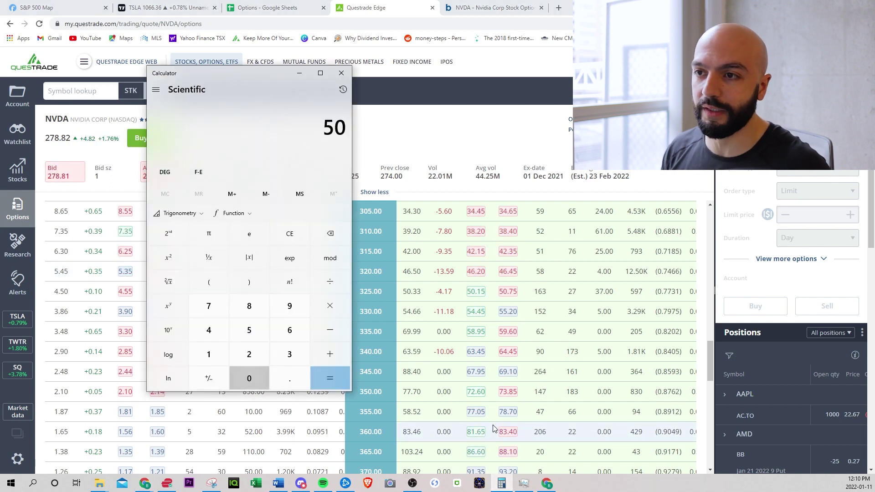
{"action": "type", "text": "0/15700"}
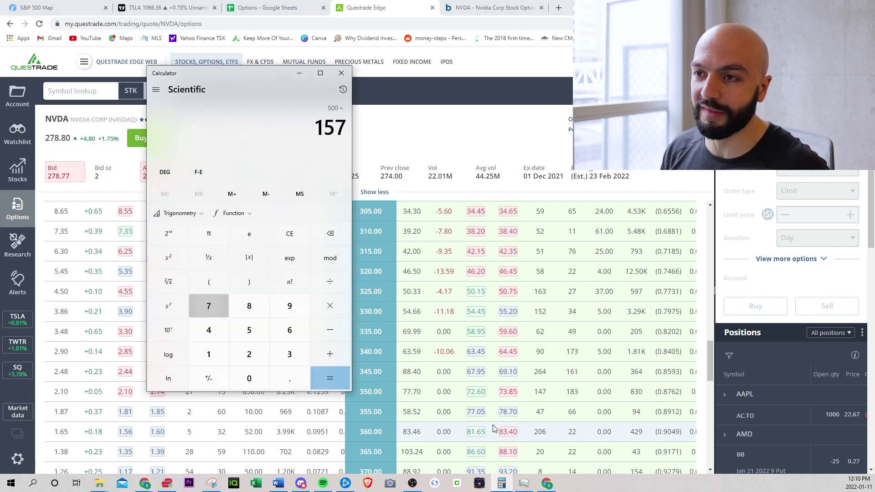
{"action": "key", "text": "Return"}
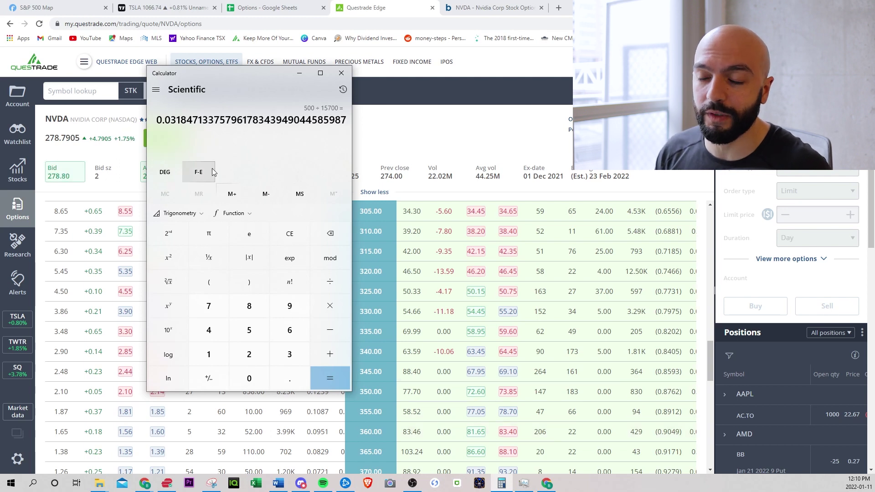
{"action": "type", "text": "*100"}
{"action": "key", "text": "Return"}
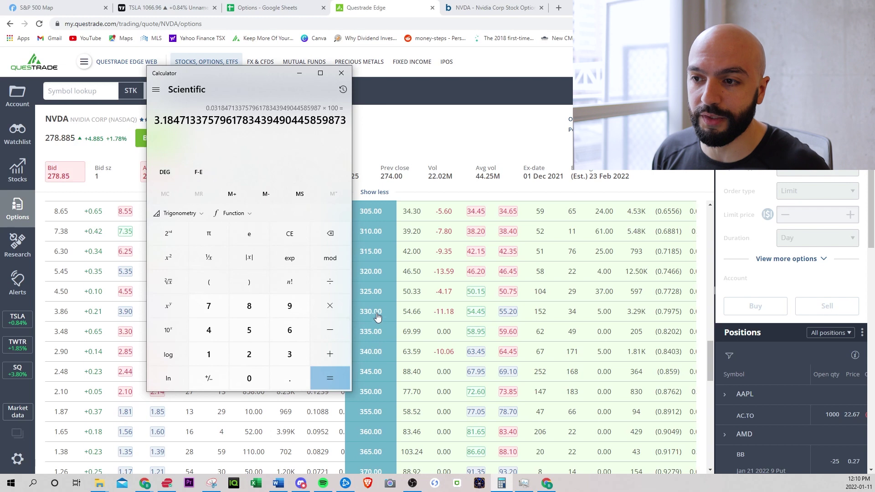
{"action": "left_click", "coordinate": [407, 200]}
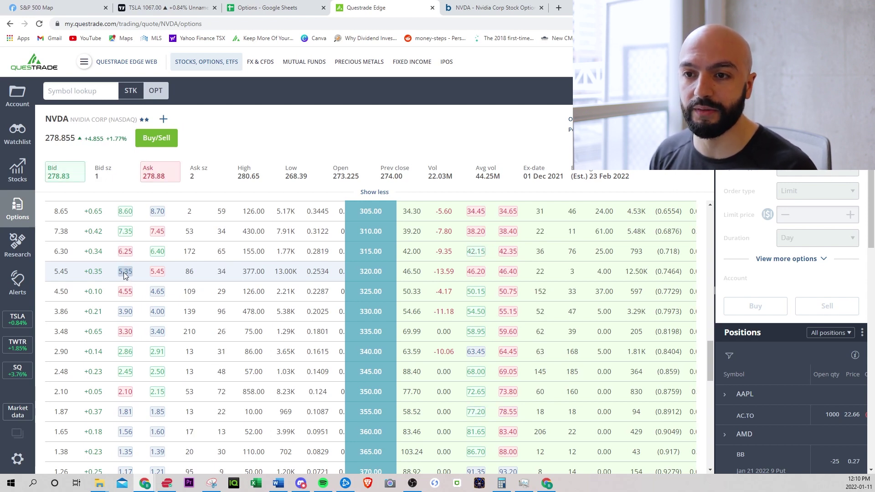
{"action": "left_click", "coordinate": [124, 272]}
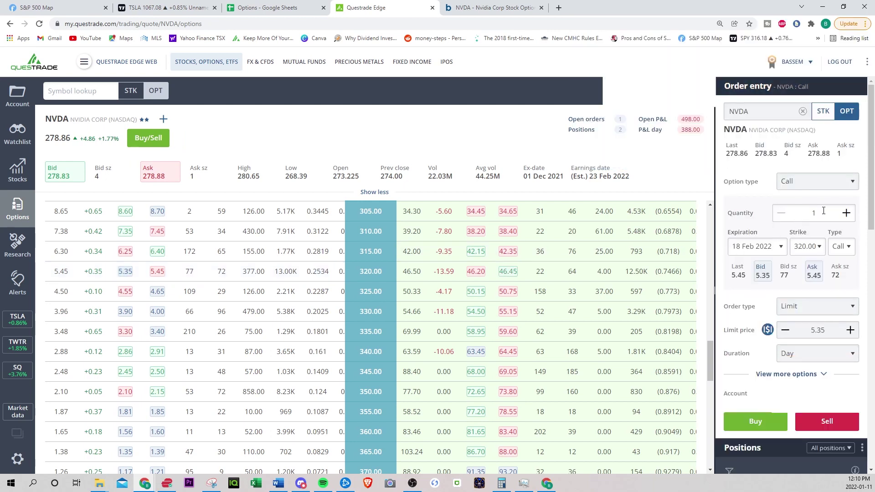
Set quantity 2 and limit 5.40 on the NVDA Feb 18 2022 320 call and send the sell order
{"action": "left_click", "coordinate": [846, 213]}
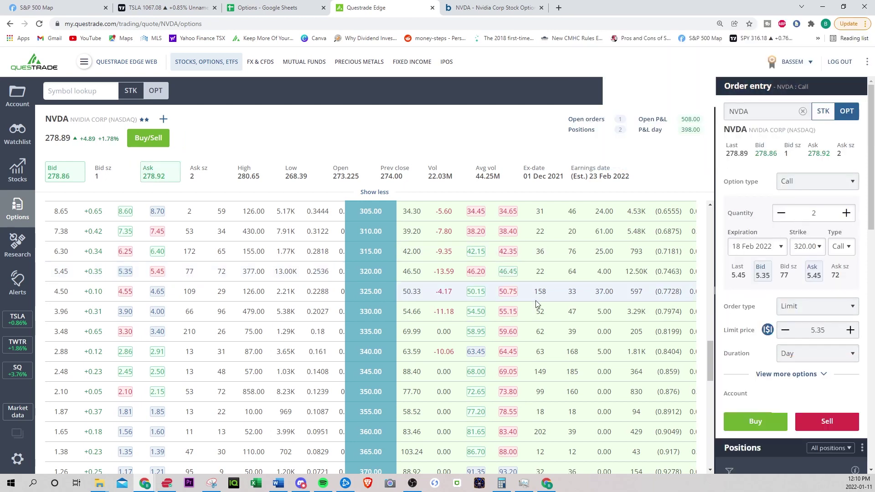
{"action": "left_click", "coordinate": [850, 330]}
{"action": "left_click", "coordinate": [827, 421]}
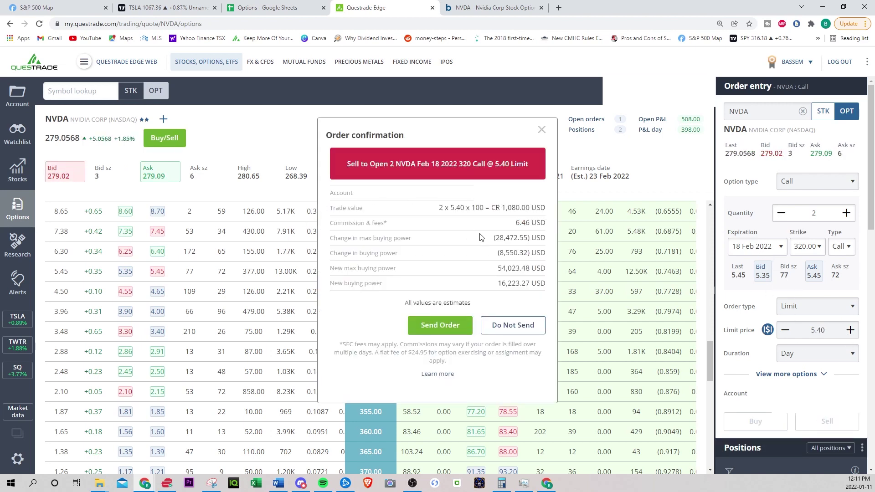
{"action": "left_click", "coordinate": [456, 328]}
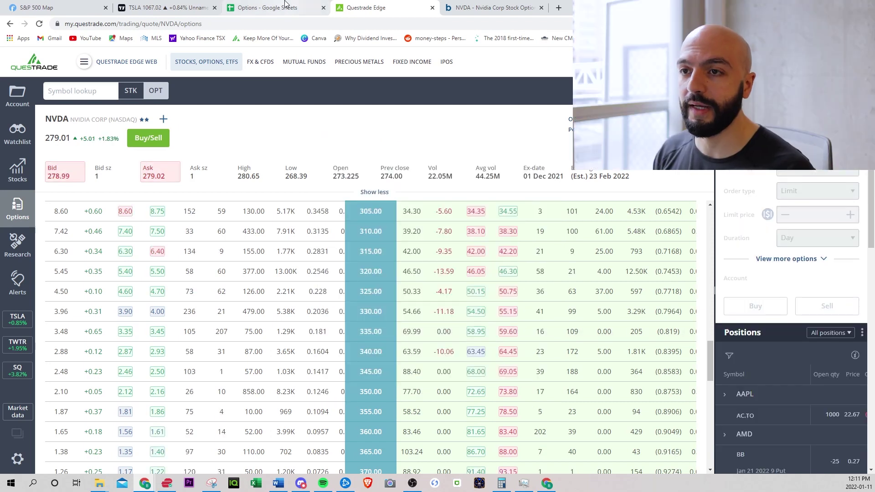
{"action": "left_click", "coordinate": [265, 8]}
Copy the Buy NVDA call entry from row 1464 into empty row 1473
{"action": "scroll", "coordinate": [150, 347], "scroll_direction": "down", "scroll_amount": 5}
{"action": "scroll", "coordinate": [144, 330], "scroll_direction": "up", "scroll_amount": 10}
{"action": "scroll", "coordinate": [144, 329], "scroll_direction": "up", "scroll_amount": 1}
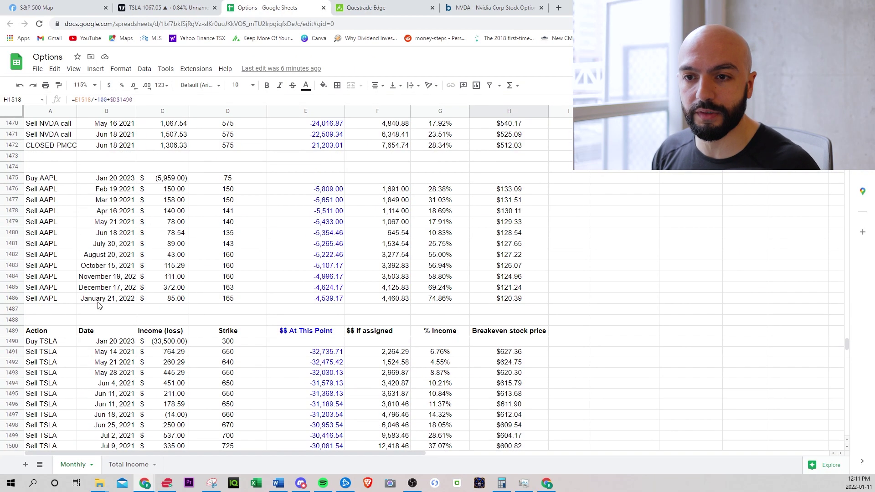
{"action": "scroll", "coordinate": [56, 230], "scroll_direction": "up", "scroll_amount": 3}
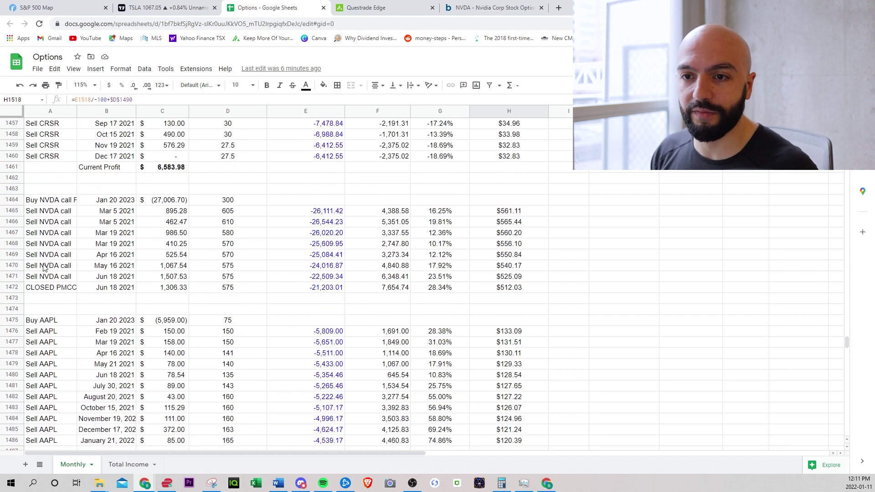
{"action": "left_click", "coordinate": [17, 301]}
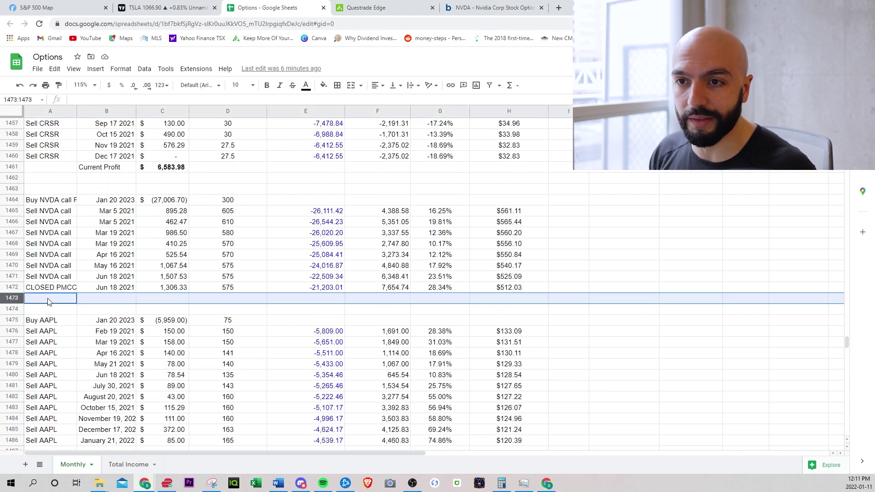
{"action": "left_click", "coordinate": [100, 302]}
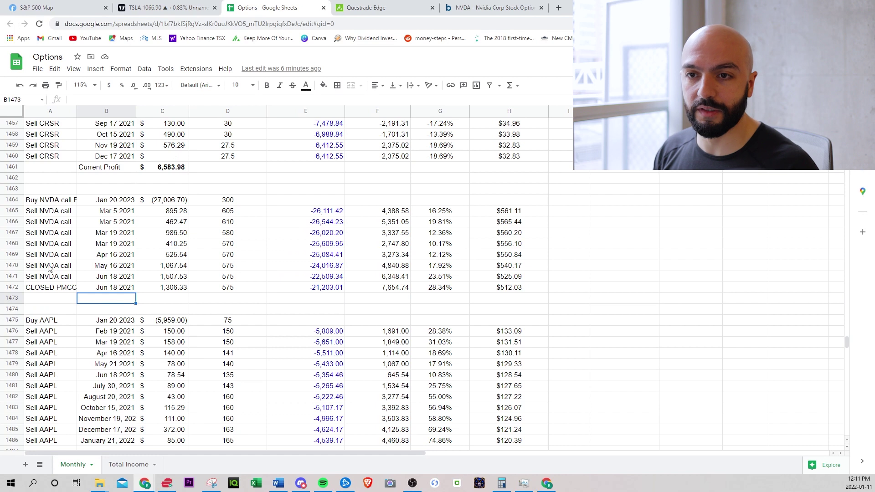
{"action": "left_click_drag", "start_coordinate": [46, 203], "coordinate": [242, 200]}
{"action": "key", "text": "ctrl+c"}
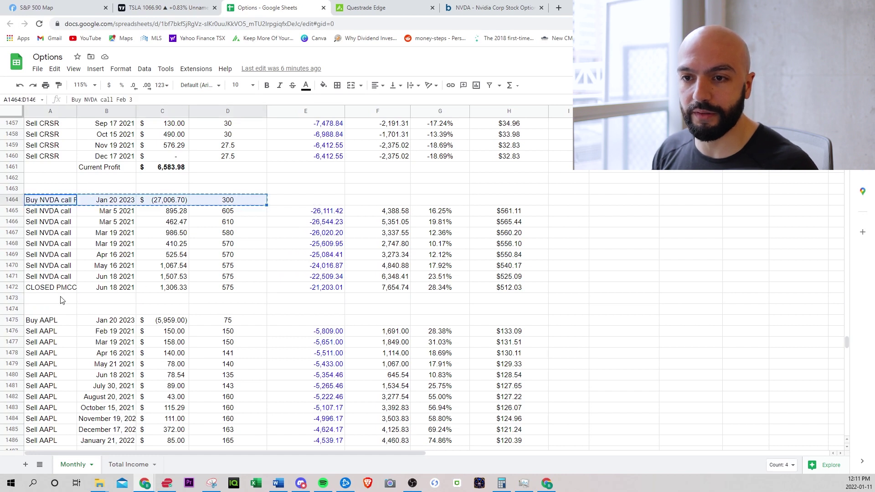
{"action": "left_click", "coordinate": [62, 300]}
{"action": "key", "text": "ctrl+v"}
Insert a blank row below row 1474 and put the Sell NVDA call label in A1474
{"action": "left_click", "coordinate": [13, 310]}
{"action": "right_click", "coordinate": [13, 309]}
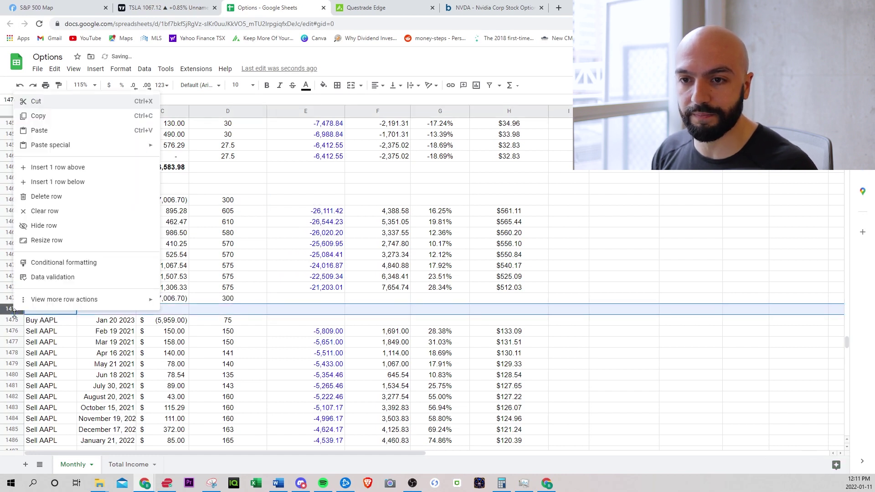
{"action": "left_click", "coordinate": [58, 182]}
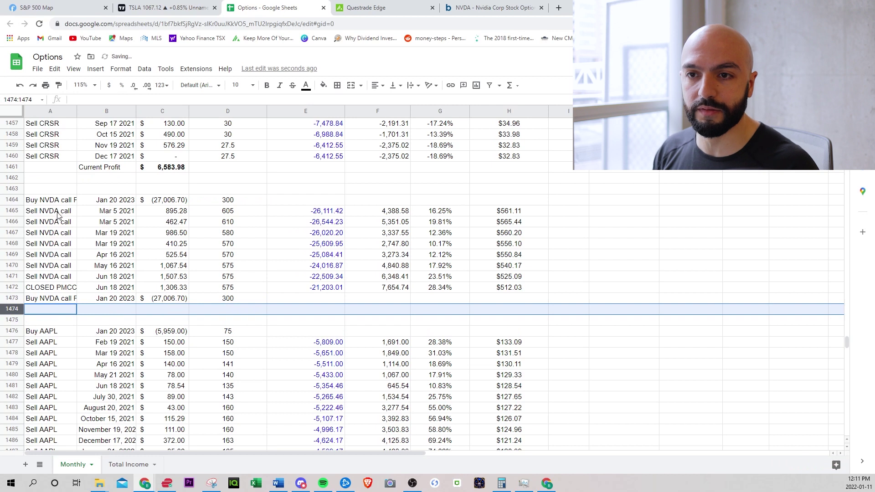
{"action": "left_click", "coordinate": [58, 212]}
{"action": "key", "text": "ctrl+c"}
{"action": "left_click", "coordinate": [68, 312]}
{"action": "key", "text": "ctrl+v"}
Update row 1473 to date Jan 20 2024, cost formula =-15700*2, and strike 135
{"action": "left_click", "coordinate": [112, 300]}
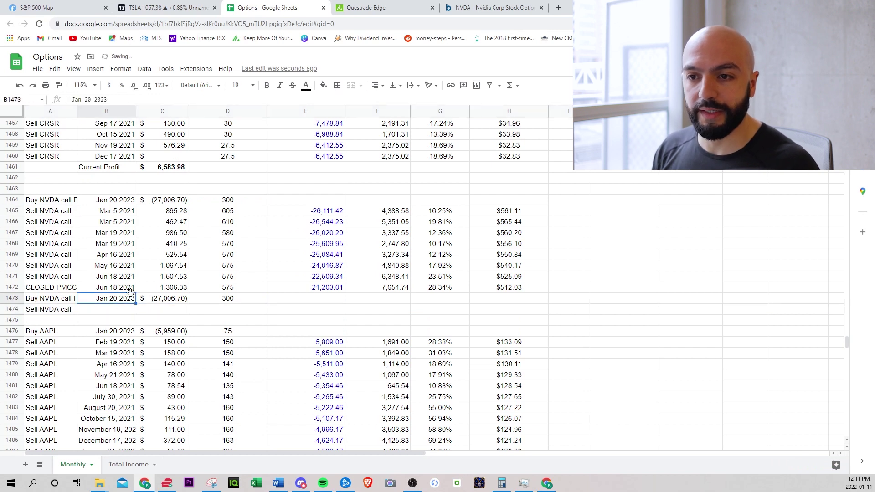
{"action": "left_click", "coordinate": [107, 100]}
{"action": "key", "text": "BackSpace"}
{"action": "type", "text": "4"}
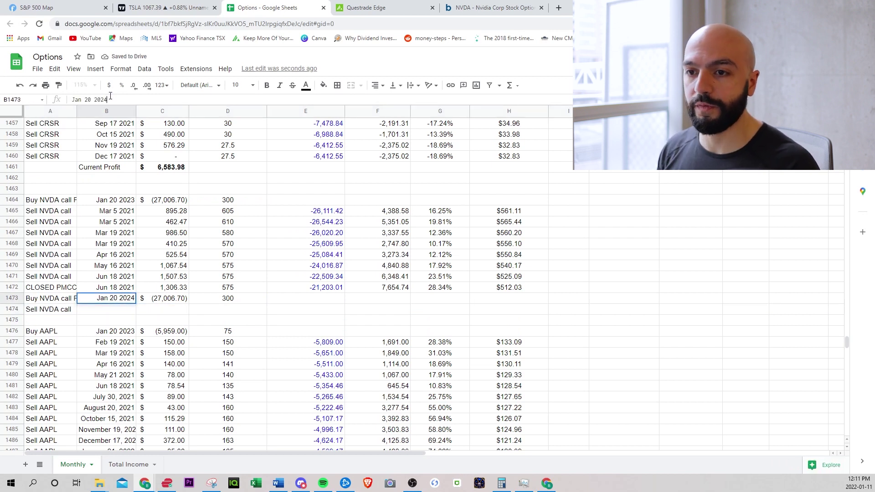
{"action": "key", "text": "Tab"}
{"action": "type", "text": "-15"}
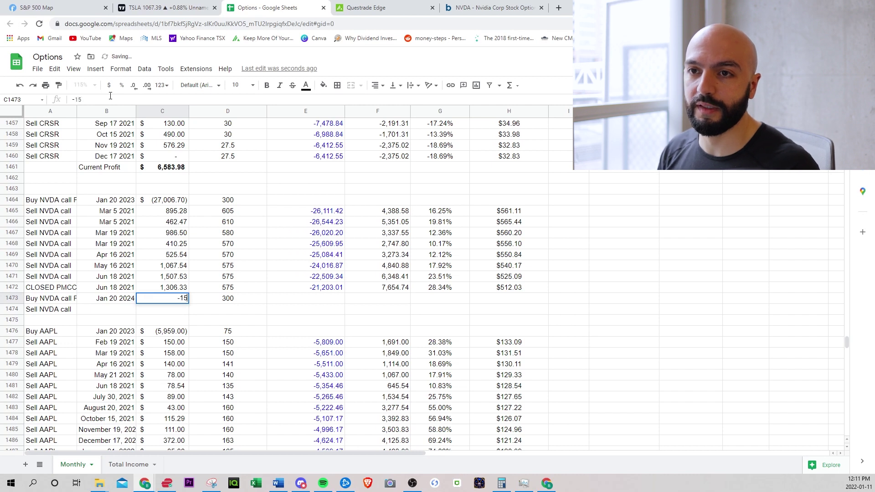
{"action": "type", "text": "700*2"}
{"action": "key", "text": "Tab"}
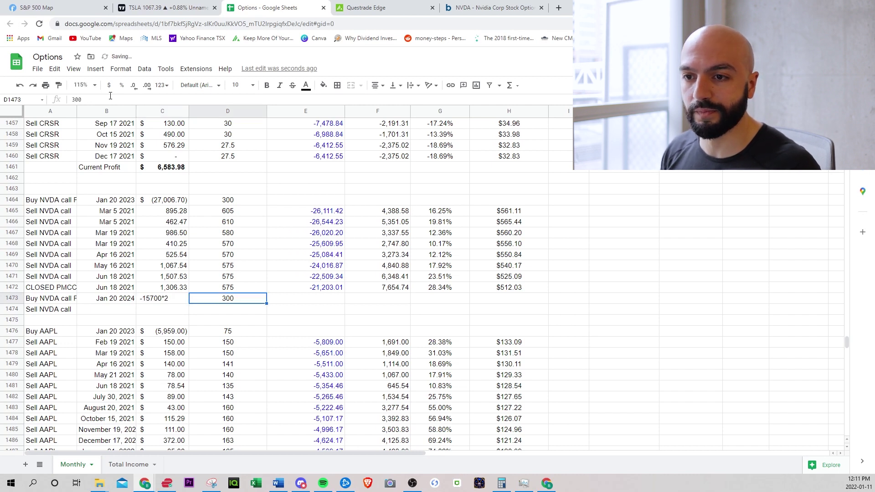
{"action": "key", "text": "Left"}
{"action": "key", "text": "F2"}
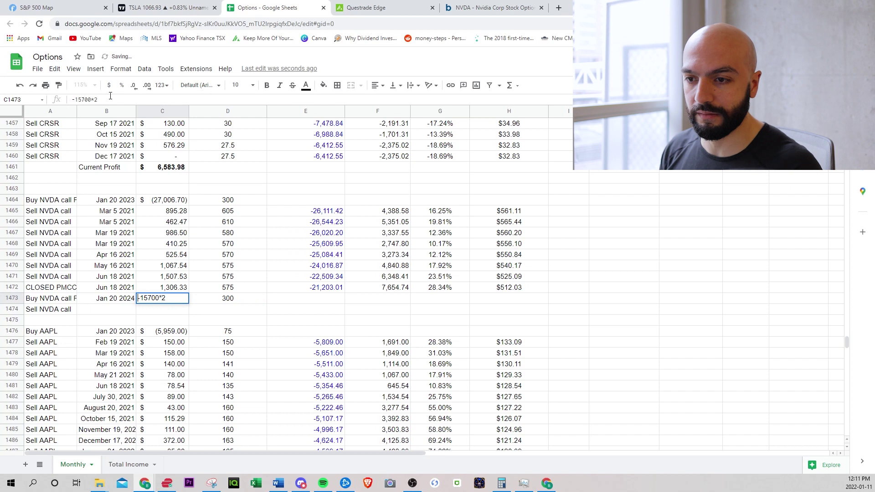
{"action": "type", "text": "="}
{"action": "key", "text": "Tab"}
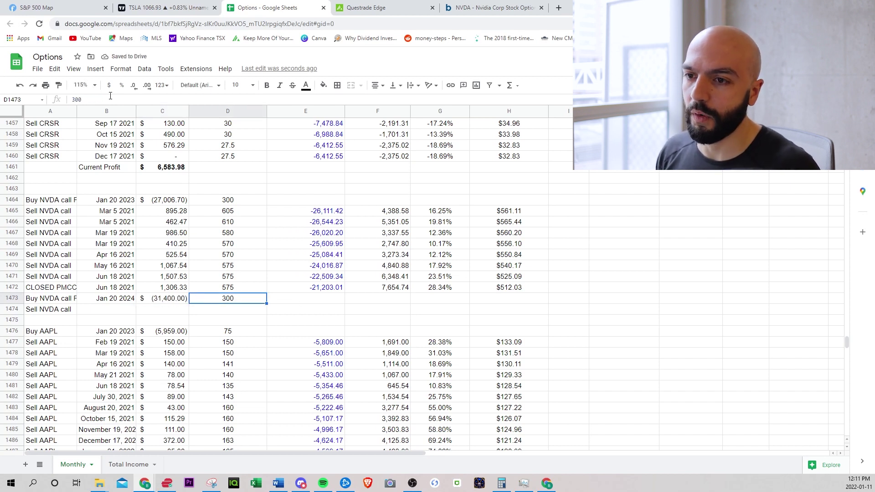
{"action": "type", "text": "135"}
{"action": "key", "text": "Return"}
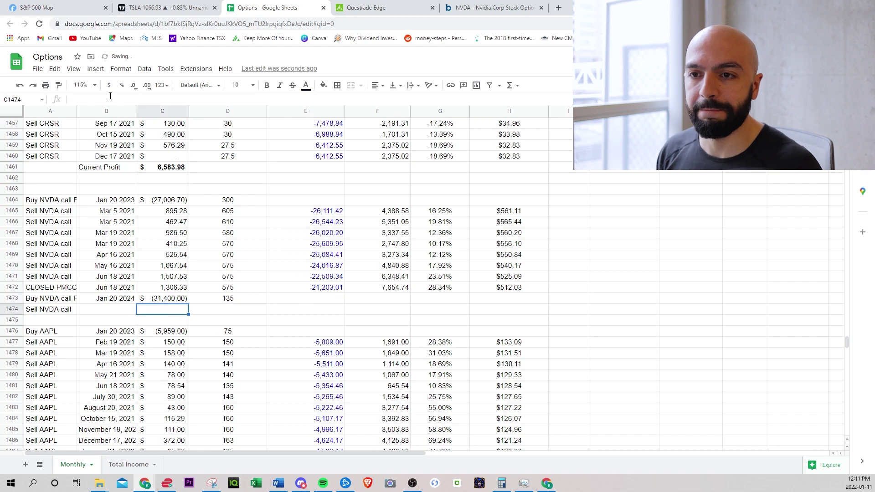
Fill row 1474 with date Feb 18, 2022, premium 1000 and strike 320
{"action": "key", "text": "Left"}
{"action": "type", "text": "Fe"}
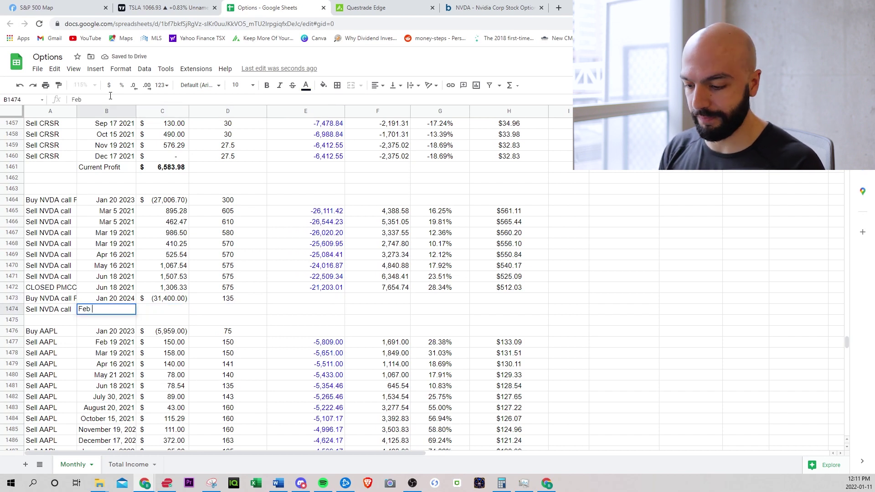
{"action": "type", "text": "b 18, 2022"}
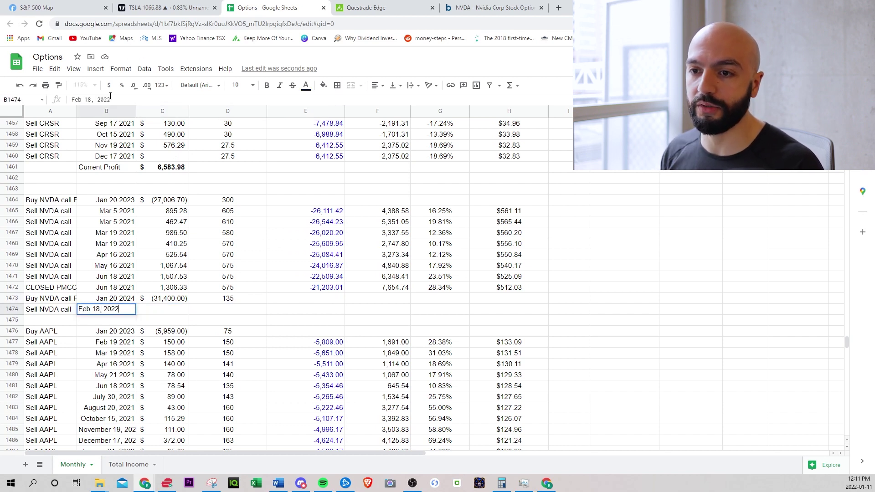
{"action": "key", "text": "Tab"}
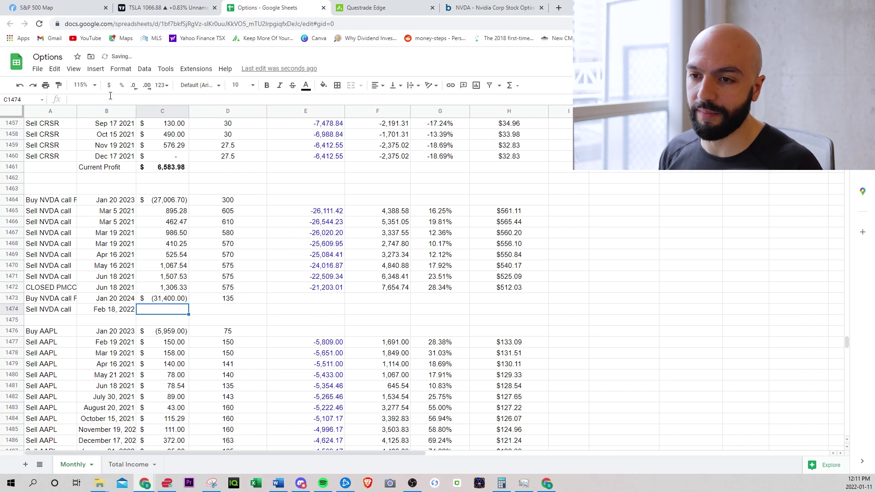
{"action": "type", "text": "1000"}
{"action": "key", "text": "Tab"}
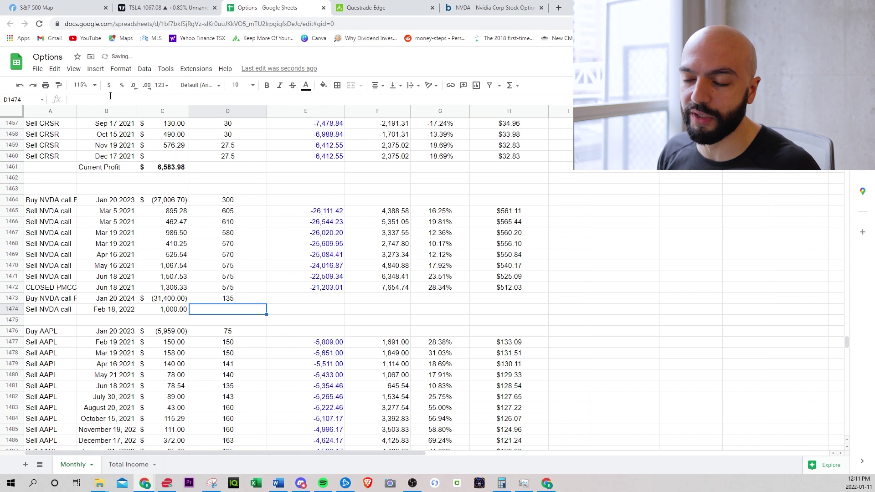
{"action": "type", "text": "320"}
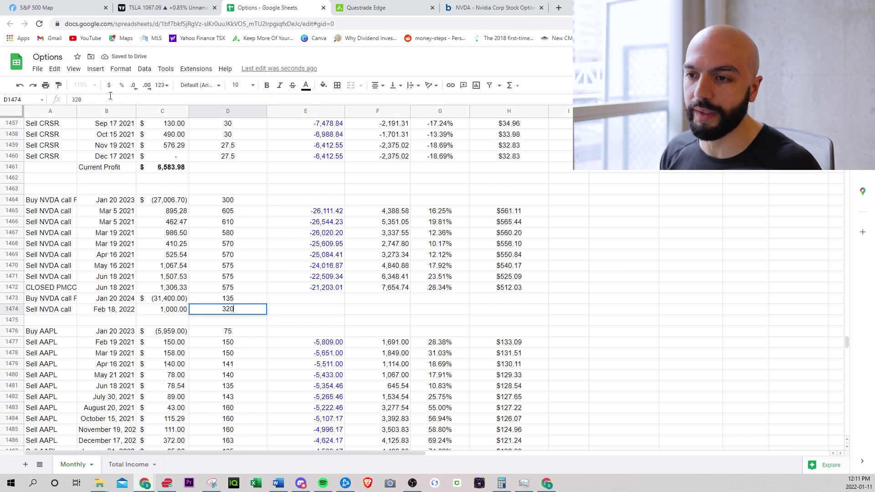
{"action": "key", "text": "Tab"}
{"action": "key", "text": "Up"}
Copy the E1465:H1465 formulas into row 1474 and repoint E1474 to $C$1473
{"action": "left_click_drag", "start_coordinate": [339, 215], "coordinate": [486, 212]}
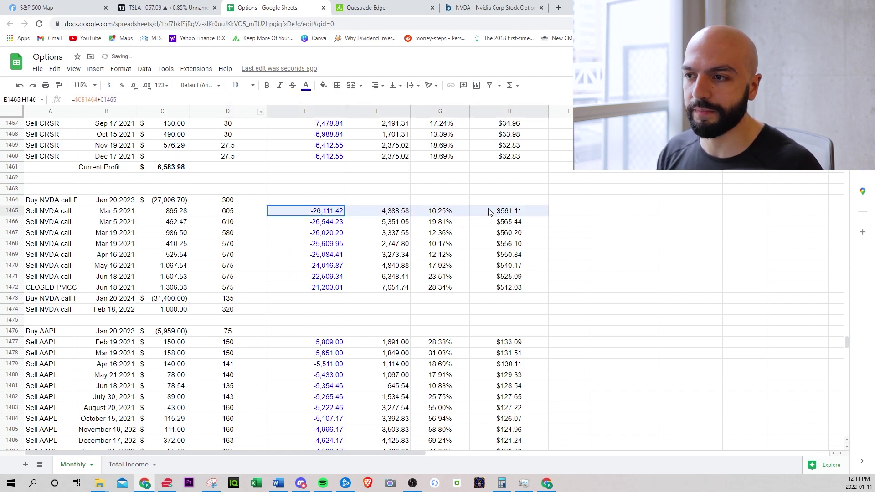
{"action": "key", "text": "ctrl+c"}
{"action": "left_click", "coordinate": [292, 310]}
{"action": "key", "text": "ctrl+v"}
{"action": "double_click", "coordinate": [331, 310]}
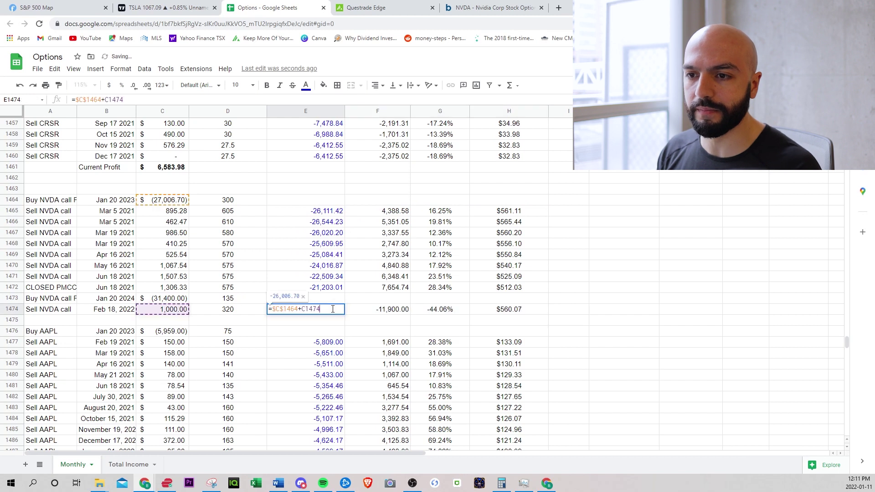
{"action": "left_click", "coordinate": [299, 310]}
{"action": "key", "text": "BackSpace"}
{"action": "key", "text": "BackSpace"}
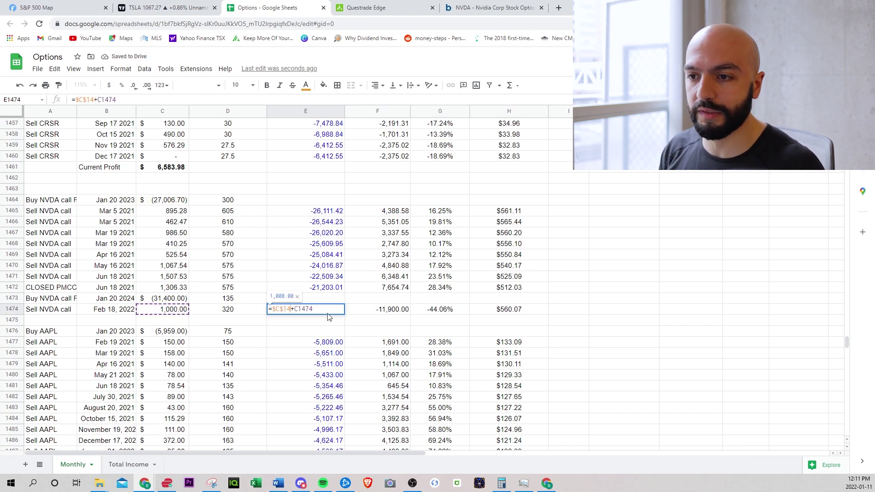
{"action": "type", "text": "73"}
{"action": "key", "text": "Tab"}
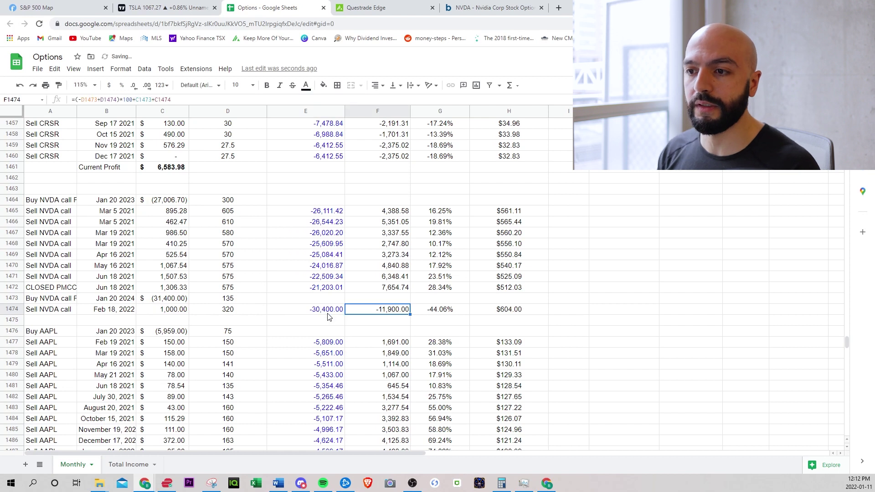
Check the F1474, G1474 and H1474 formulas, with H1474 showing $604.00
{"action": "double_click", "coordinate": [377, 309]}
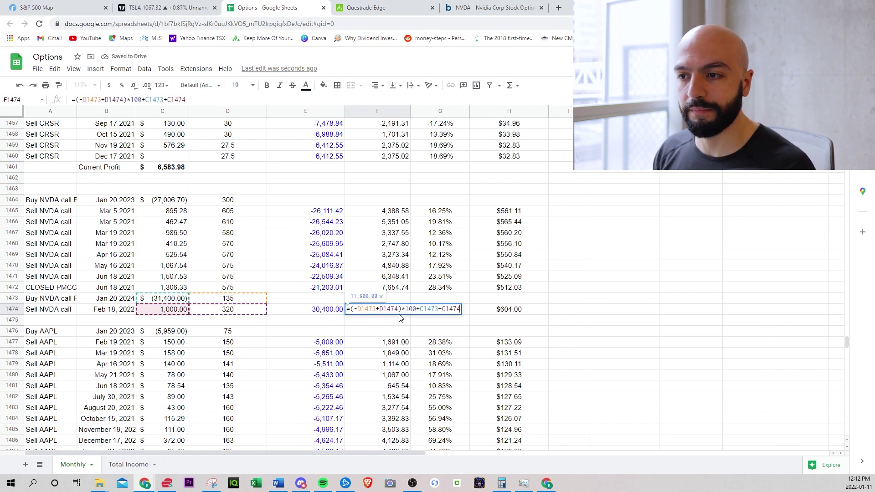
{"action": "key", "text": "Tab"}
{"action": "double_click", "coordinate": [435, 311]}
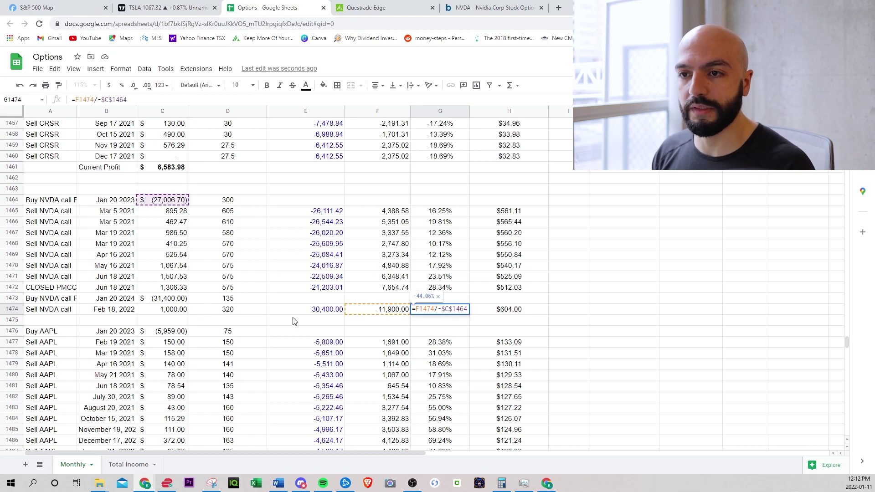
{"action": "key", "text": "Tab"}
{"action": "key", "text": "Return"}
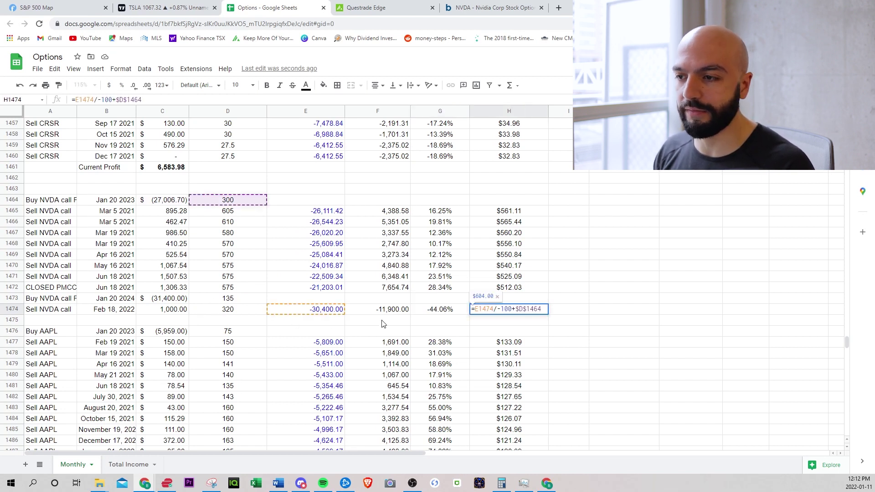
{"action": "key", "text": "Tab"}
Repoint G1474 to $C$1473 and correct F1474 so it gives 6,600.00
{"action": "left_click", "coordinate": [449, 314]}
{"action": "double_click", "coordinate": [450, 313]}
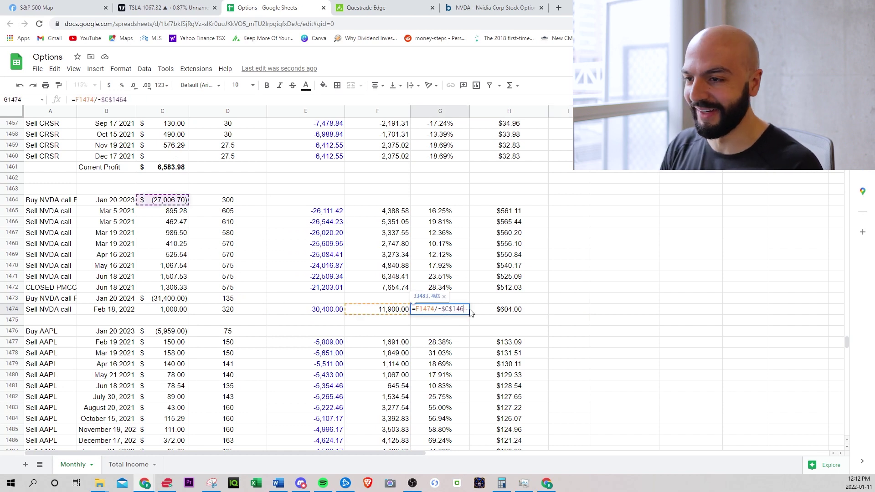
{"action": "key", "text": "BackSpace"}
{"action": "key", "text": "BackSpace"}
{"action": "type", "text": "73"}
{"action": "key", "text": "Return"}
{"action": "key", "text": "Up"}
{"action": "key", "text": "Left"}
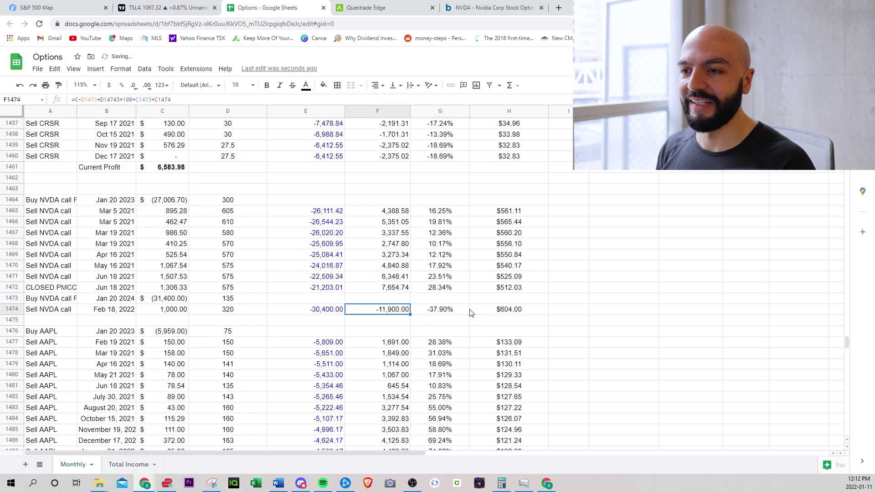
{"action": "double_click", "coordinate": [382, 314]}
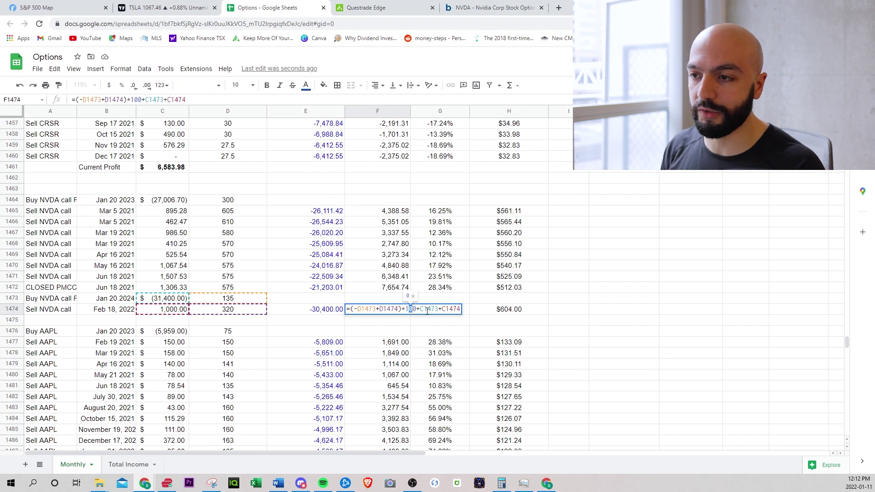
{"action": "type", "text": "2"}
{"action": "key", "text": "Tab"}
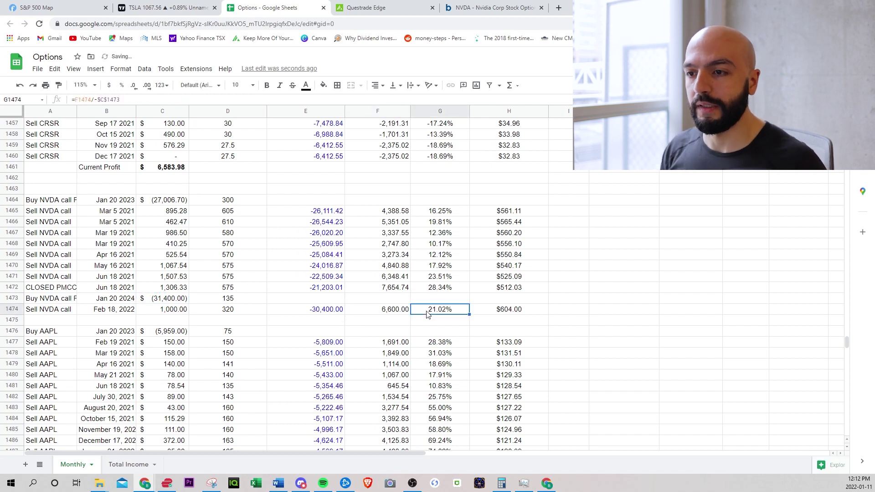
{"action": "left_click", "coordinate": [363, 10]}
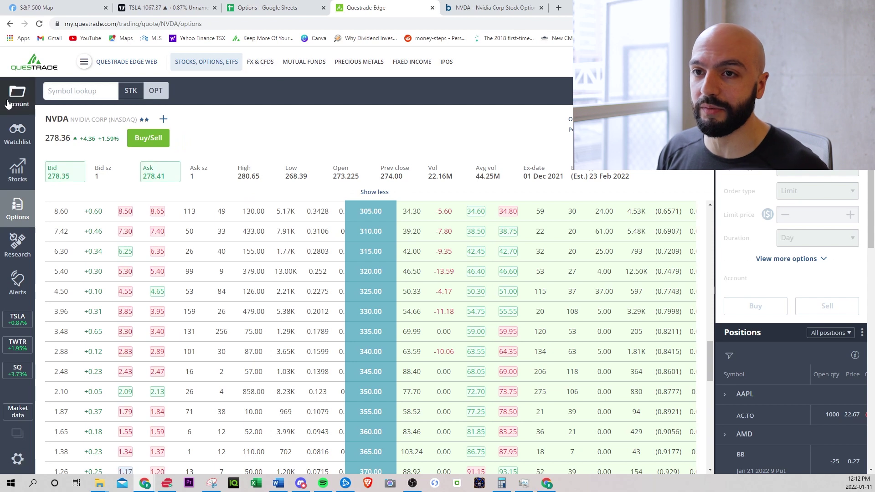
Load TSLA, check open orders, and expand the Jan 14 2022 iron condor into its legs; check today's date
{"action": "left_click", "coordinate": [101, 90]}
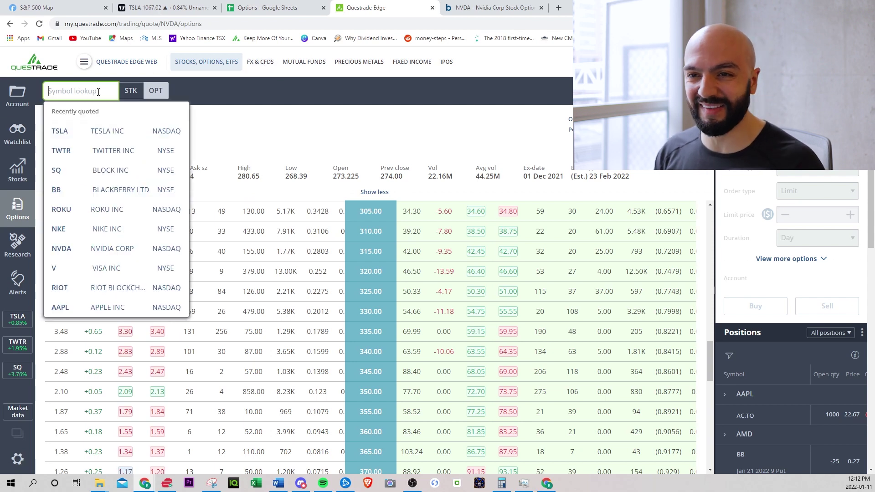
{"action": "left_click", "coordinate": [86, 138]}
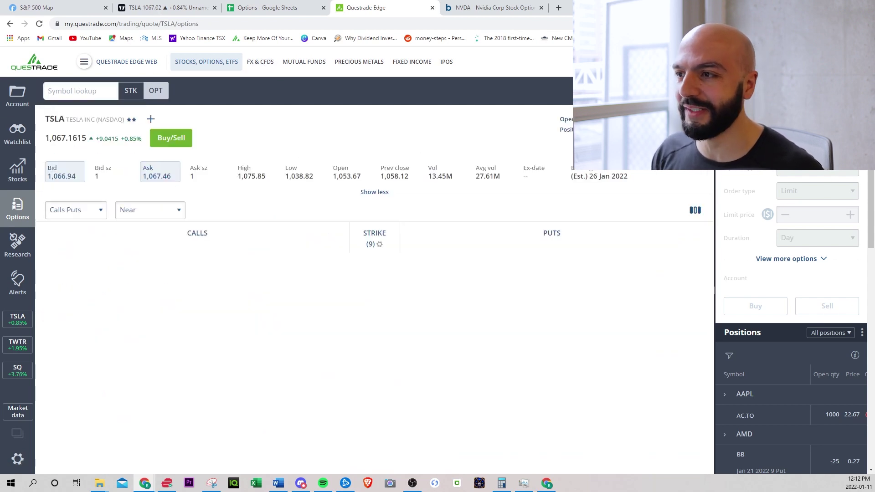
{"action": "left_click", "coordinate": [567, 130]}
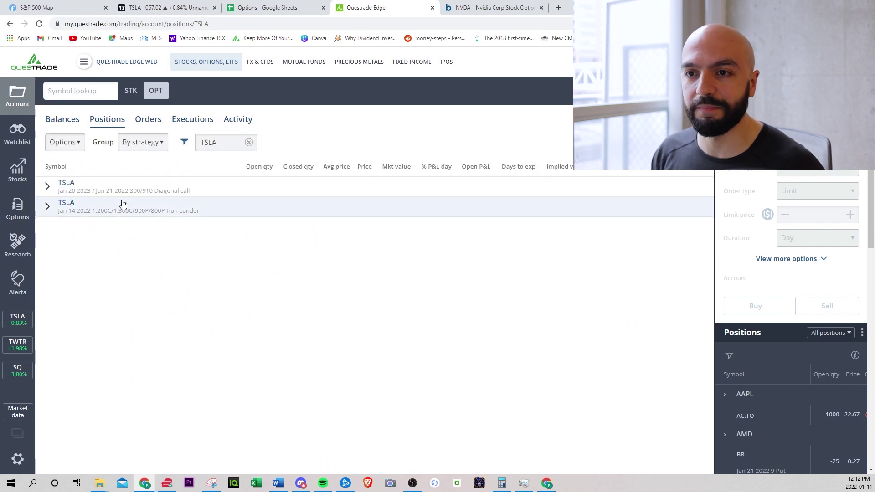
{"action": "left_click", "coordinate": [153, 128]}
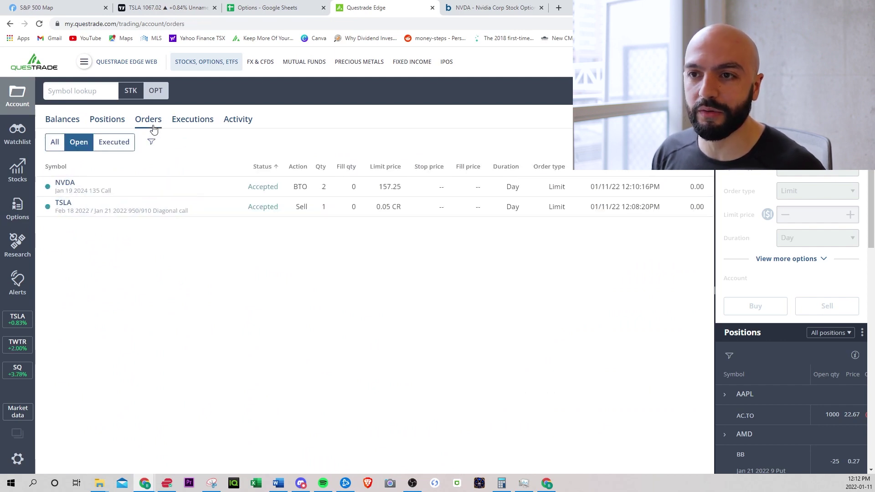
{"action": "left_click", "coordinate": [94, 120]}
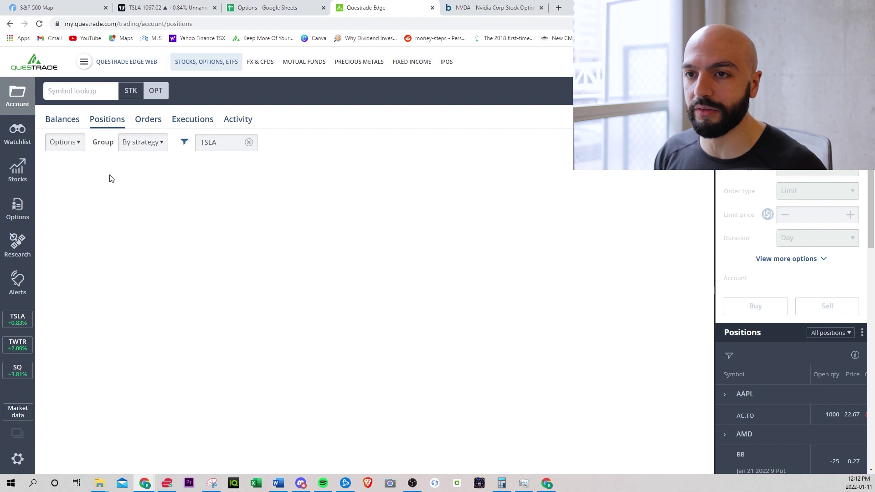
{"action": "left_click", "coordinate": [64, 205]}
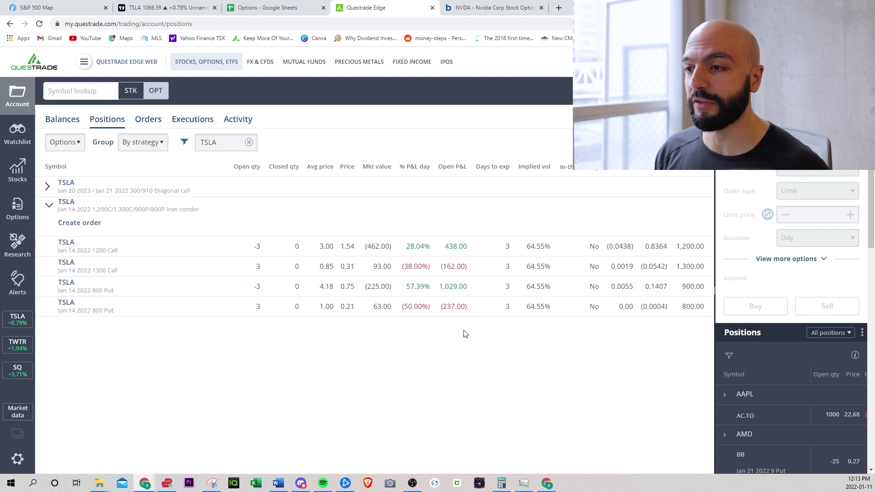
{"action": "left_click", "coordinate": [859, 484]}
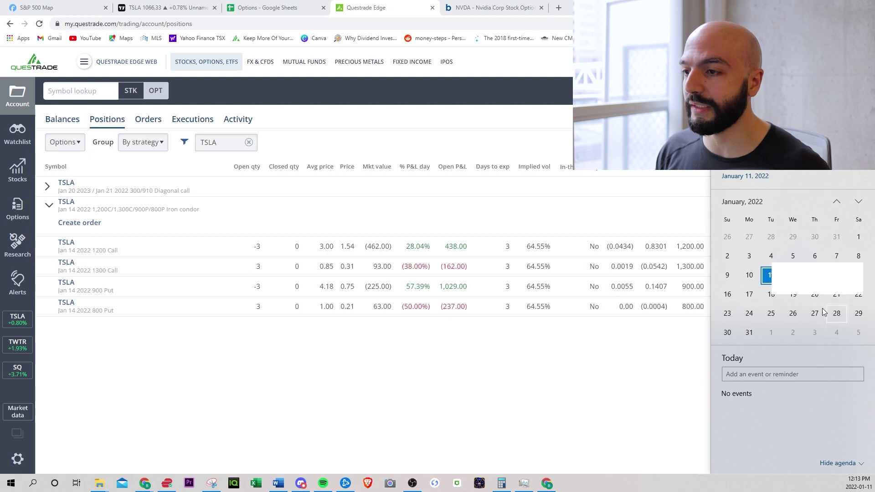
{"action": "left_click", "coordinate": [451, 404]}
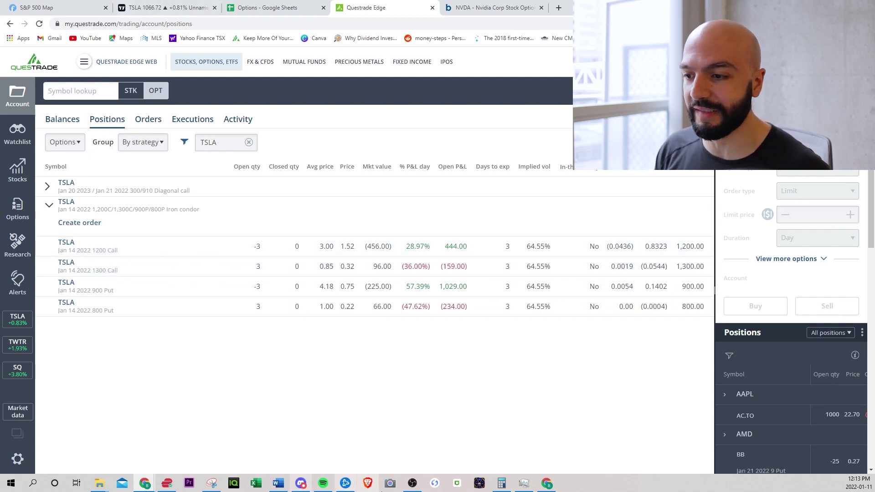
Compute 1066 ÷ 1.1 ≈ 969.09 and 1066 × 1.1 = 1,172.6 in Calculator
{"action": "left_click", "coordinate": [502, 484]}
{"action": "type", "text": "1066/1.1"}
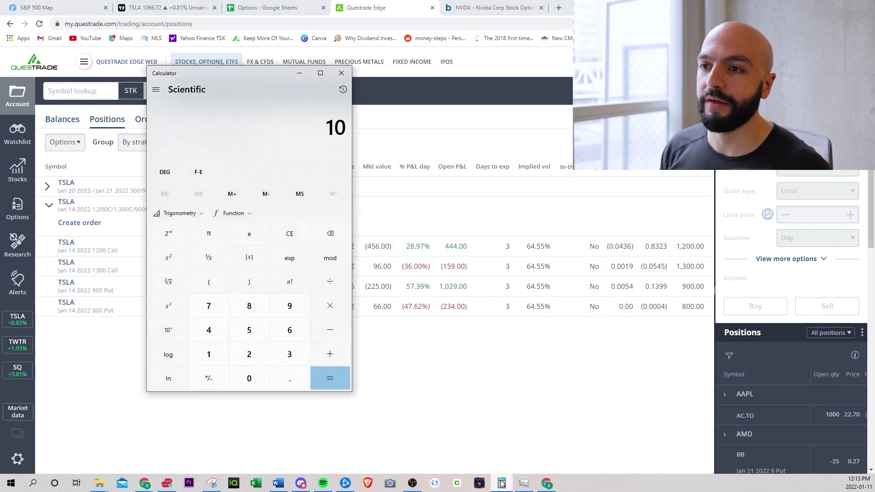
{"action": "key", "text": "Return"}
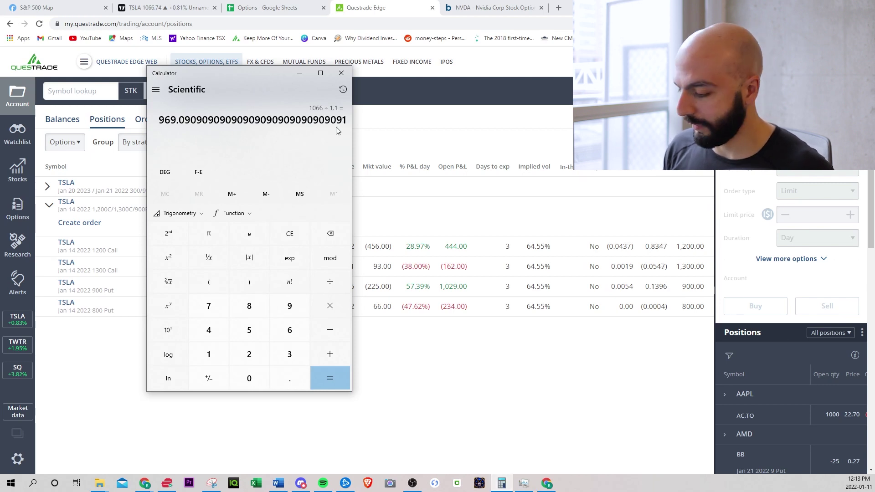
{"action": "type", "text": "1066*1.1"}
{"action": "key", "text": "Return"}
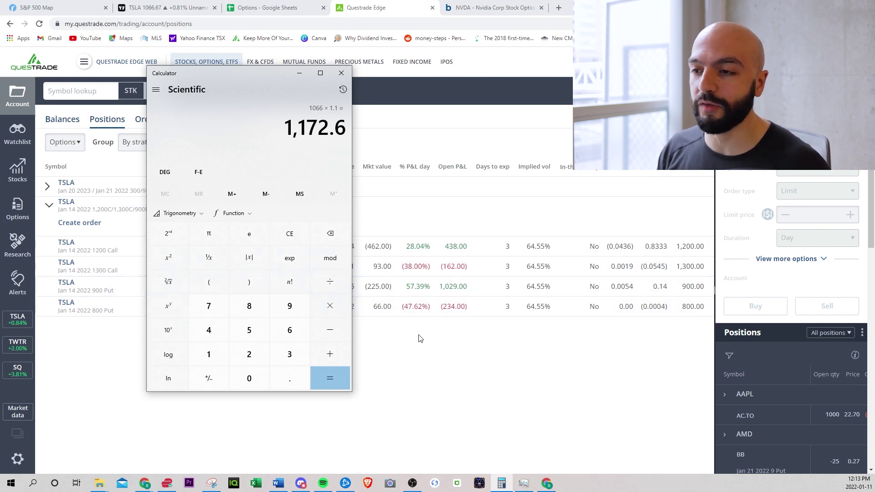
{"action": "left_click", "coordinate": [397, 392]}
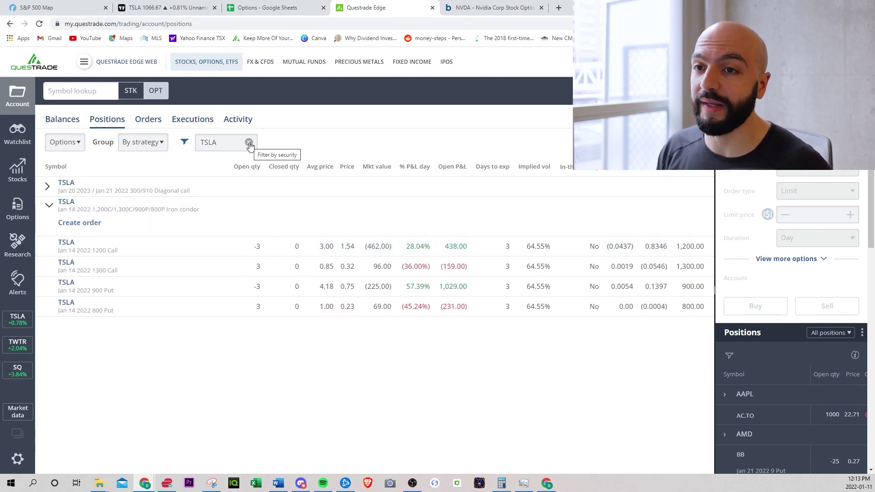
Clear the TSLA filter, view the Balances tab, then return to Positions
{"action": "left_click", "coordinate": [249, 142]}
{"action": "left_click", "coordinate": [62, 118]}
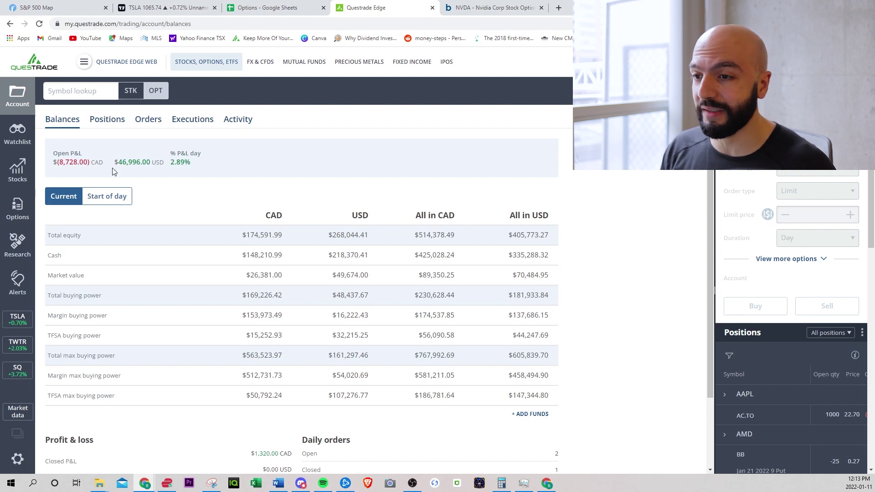
{"action": "left_click", "coordinate": [106, 127]}
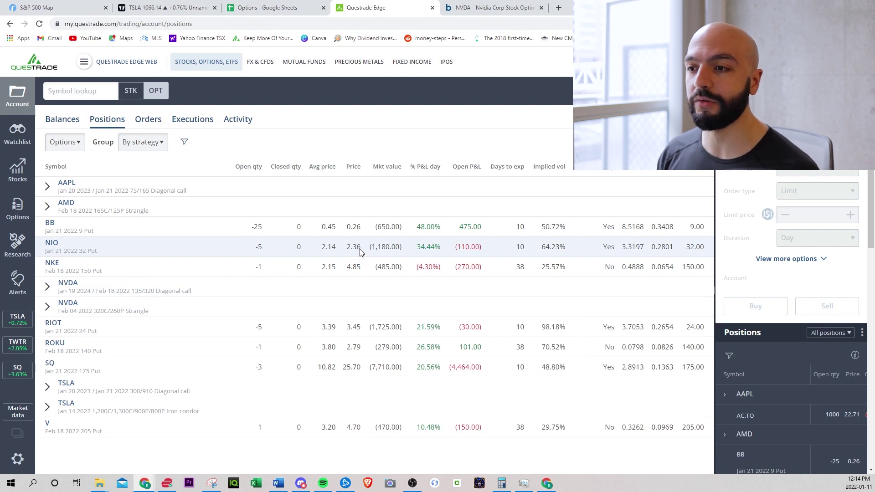
Change the positions Group setting to By position
{"action": "left_click", "coordinate": [143, 142]}
{"action": "left_click", "coordinate": [133, 153]}
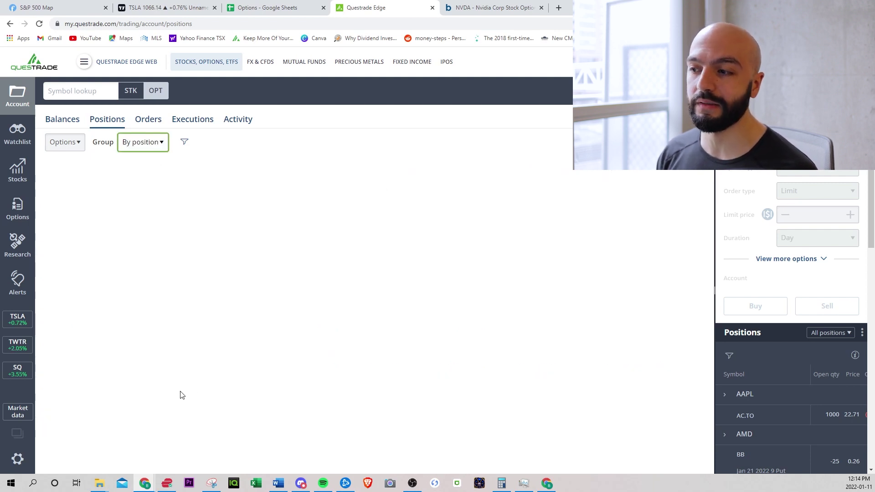